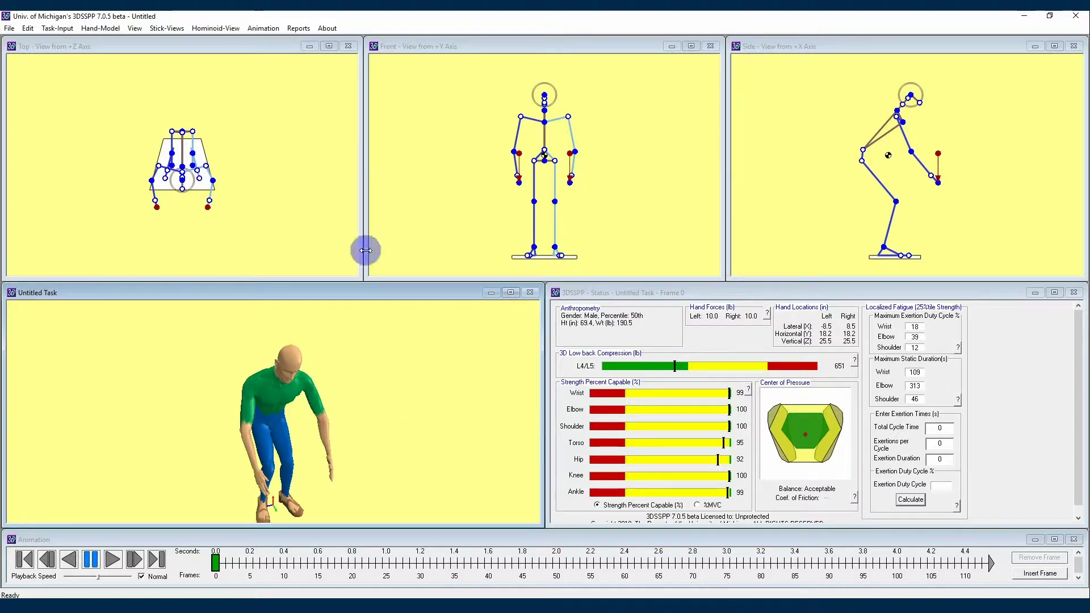
Pull down the Task-Input menu to show the Body Segment Angles option
left_click(55, 29)
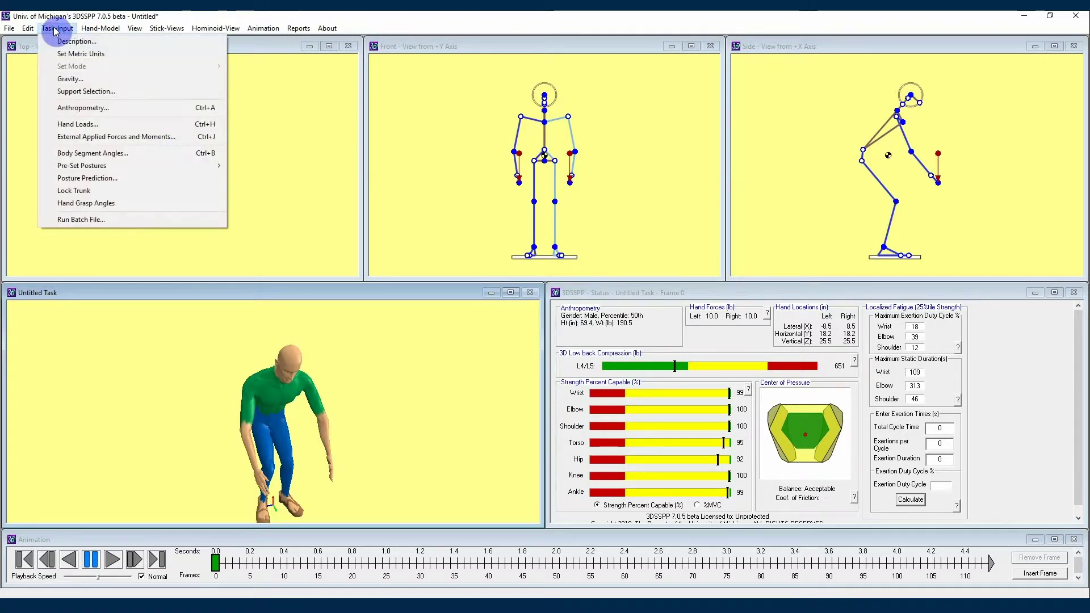
Bring up Body Segment Angles, move it to uncover the Top view, and apply Neutral T-Pose
left_click(162, 160)
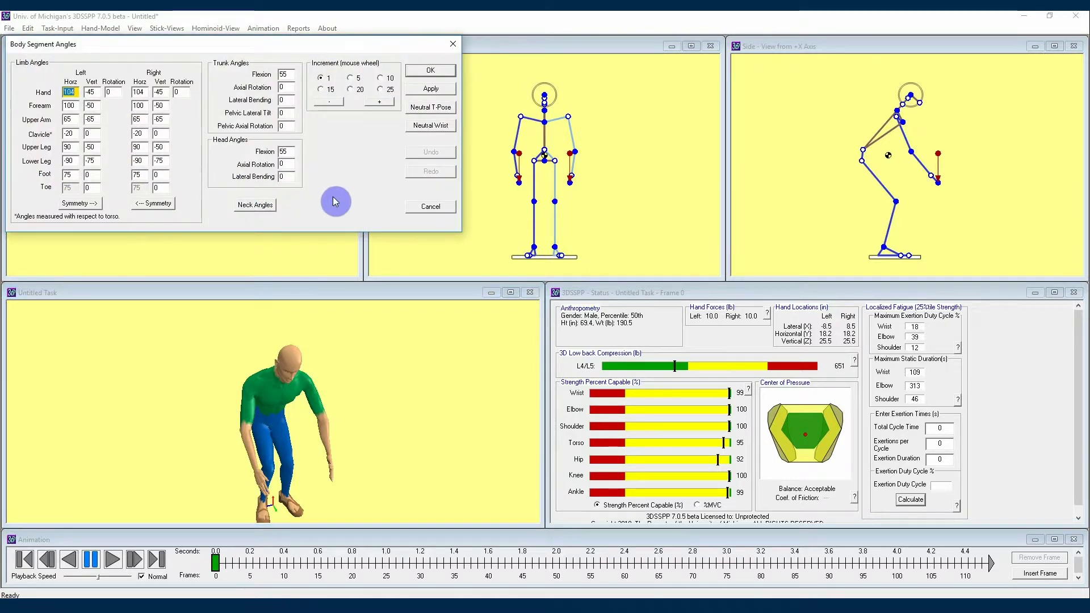
left_click_drag(301, 45, 737, 294)
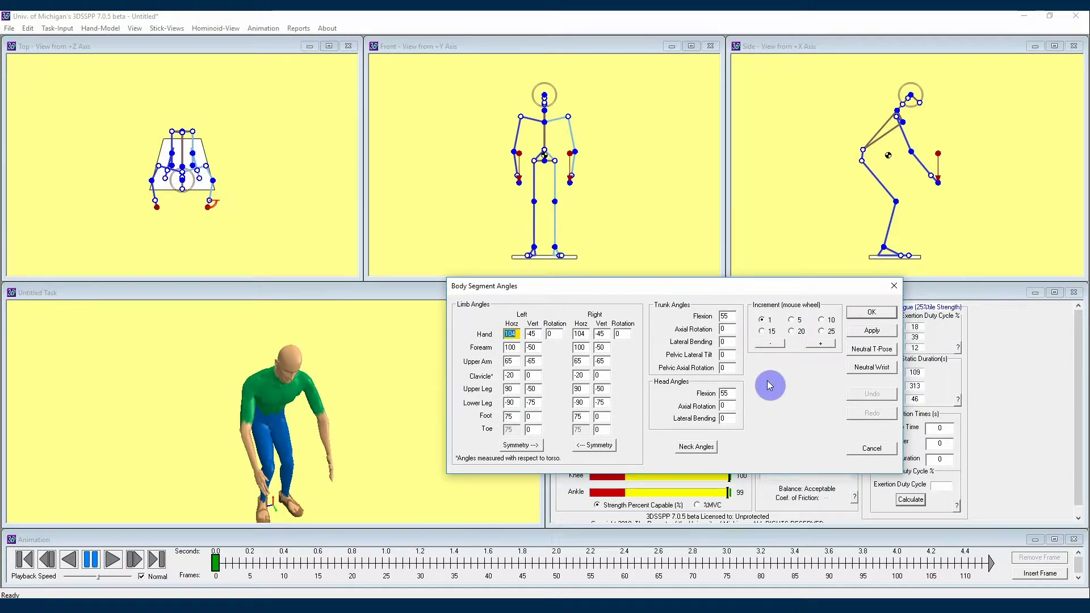
left_click(883, 350)
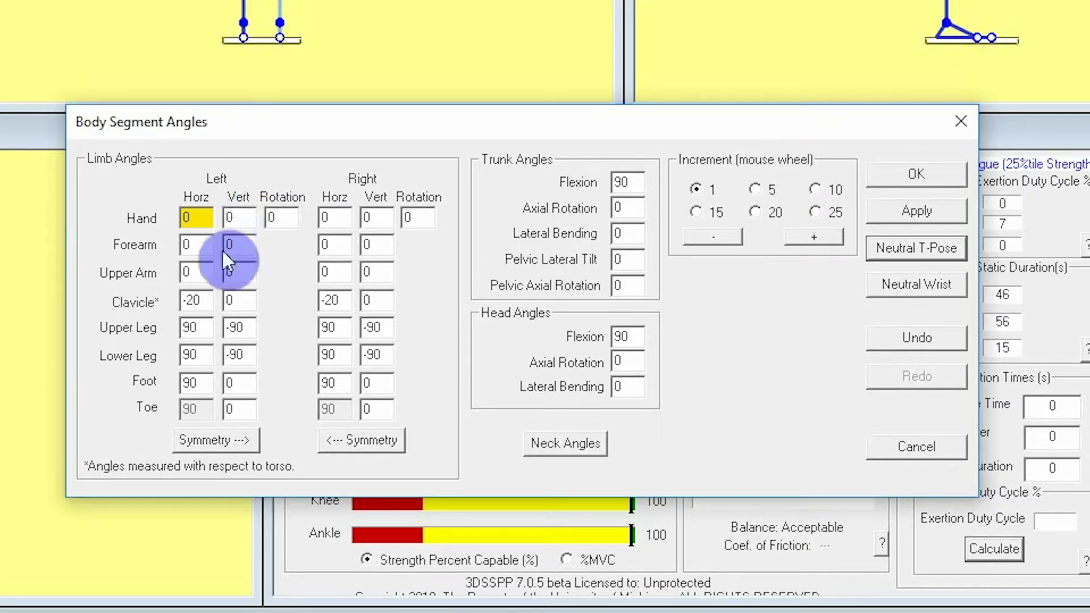
Set the upper arm horizontal angle to 45
left_click(205, 271)
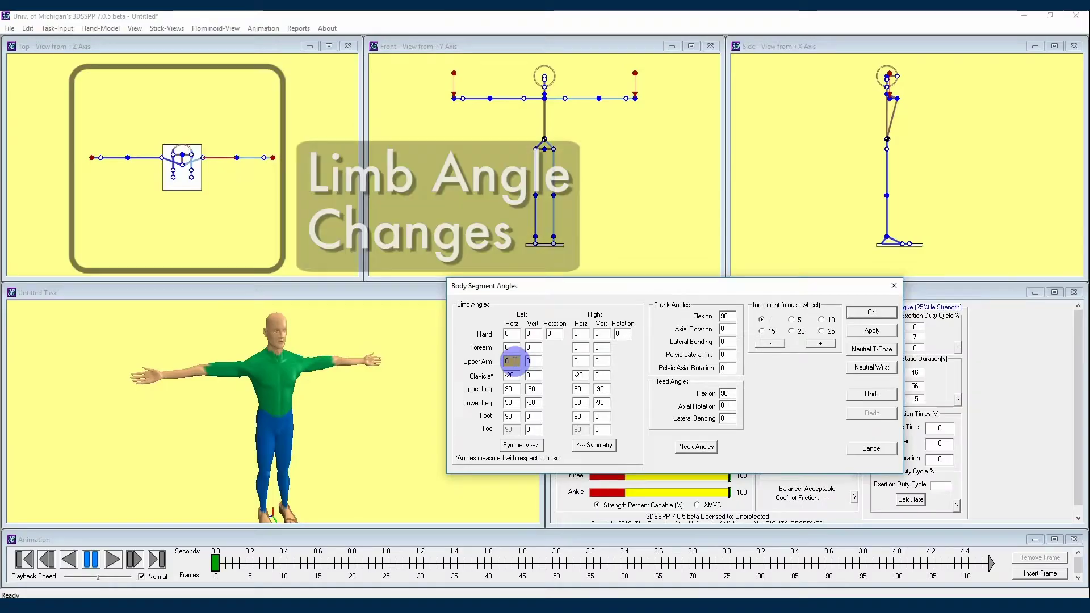
scroll(210, 271, "up", 4)
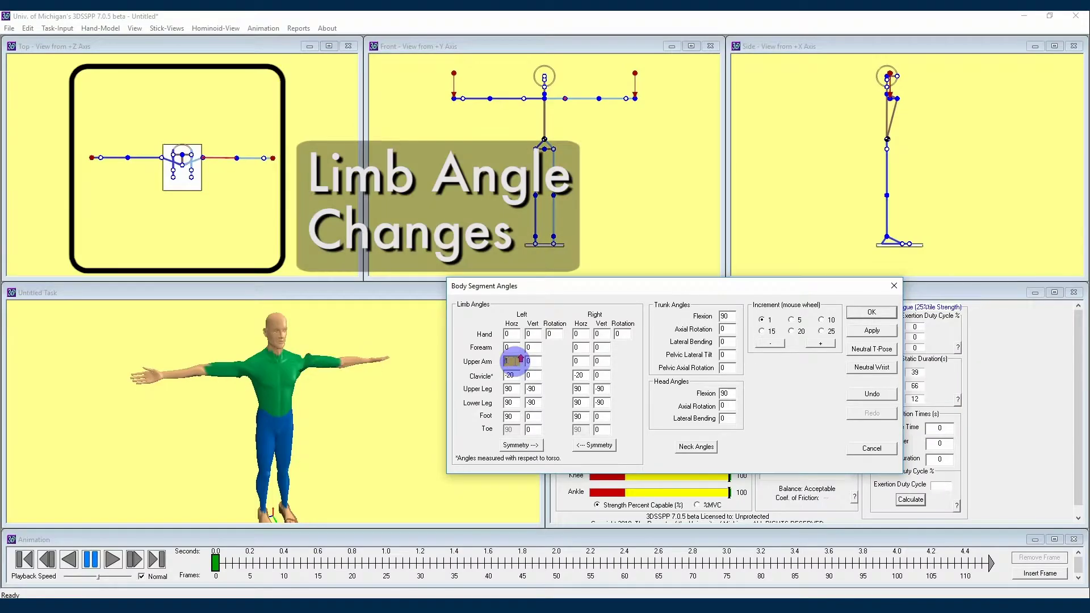
scroll(520, 360, "up", 10)
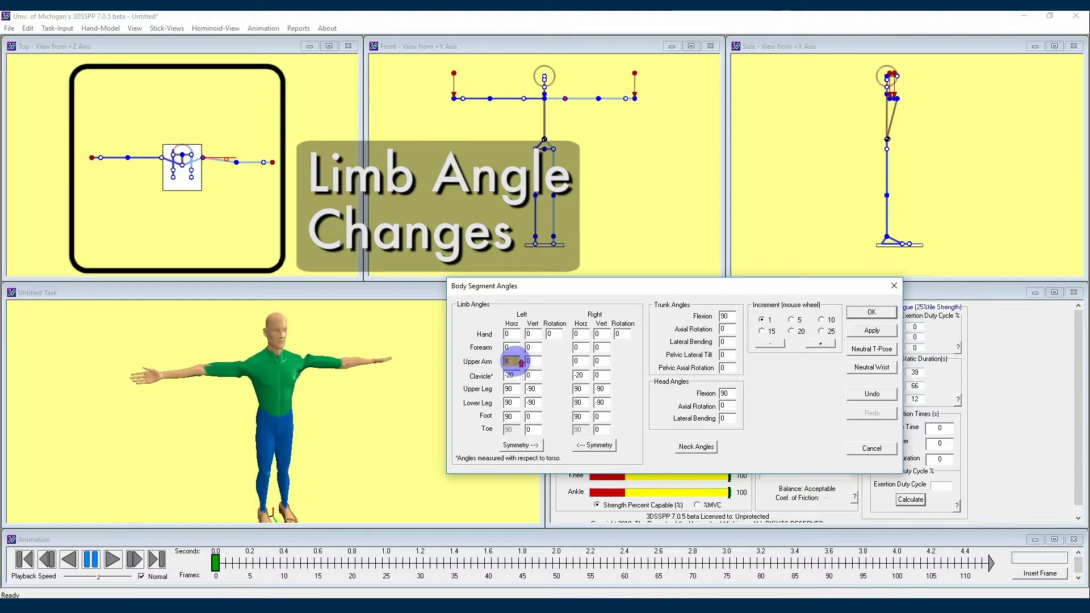
scroll(520, 361, "up", 11)
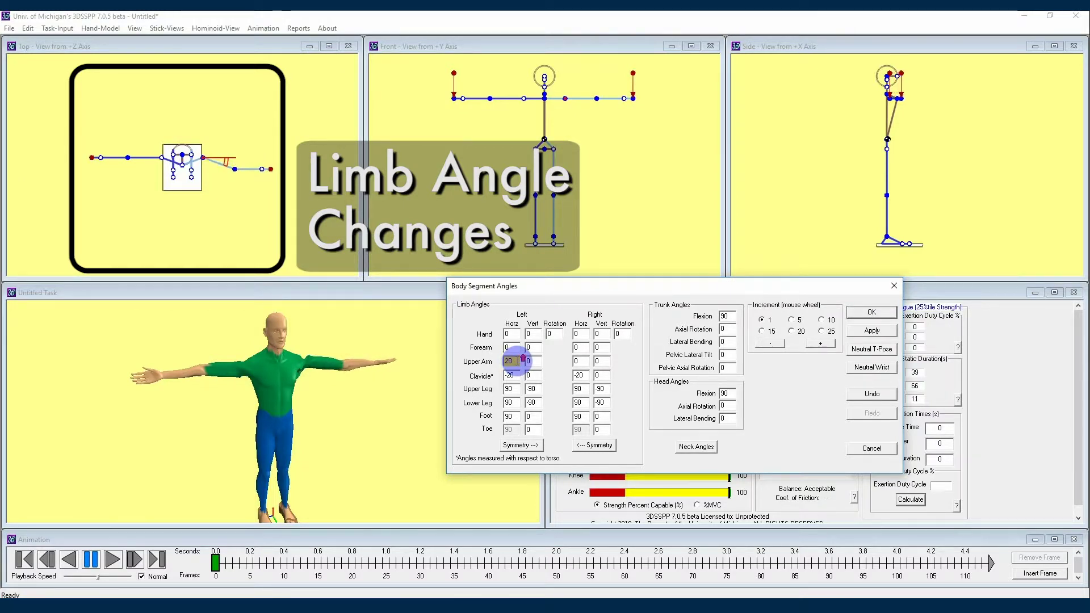
scroll(517, 362, "up", 12)
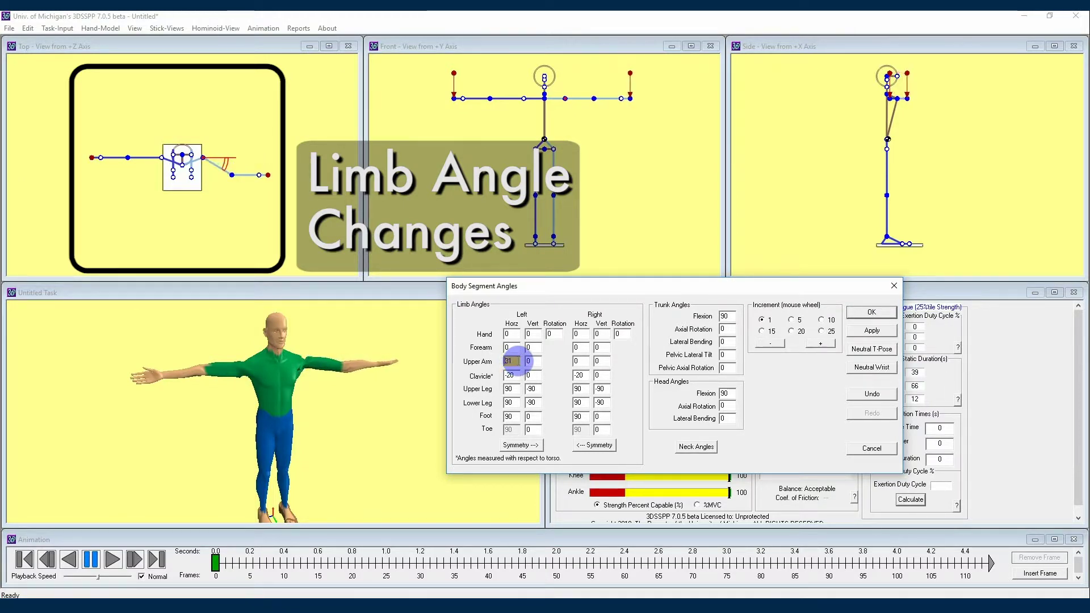
scroll(520, 361, "up", 6)
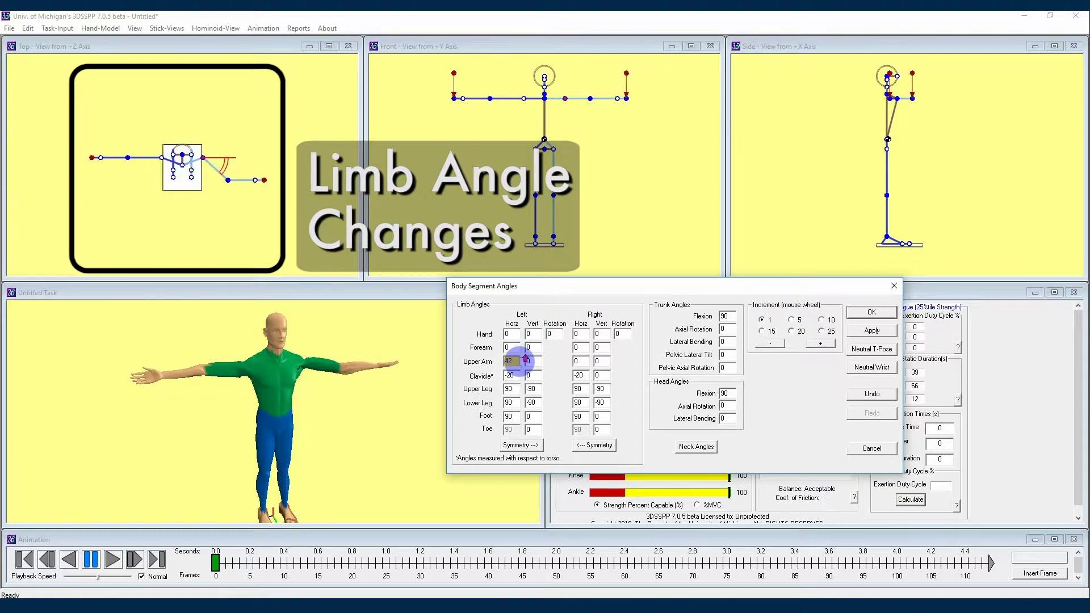
scroll(520, 361, "down", 20)
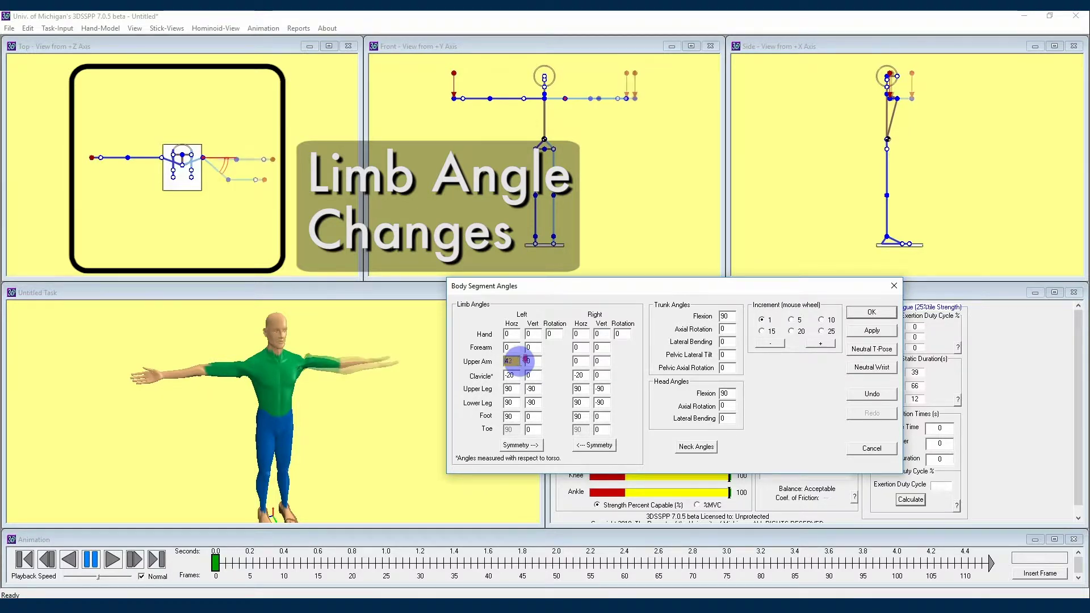
scroll(523, 361, "down", 20)
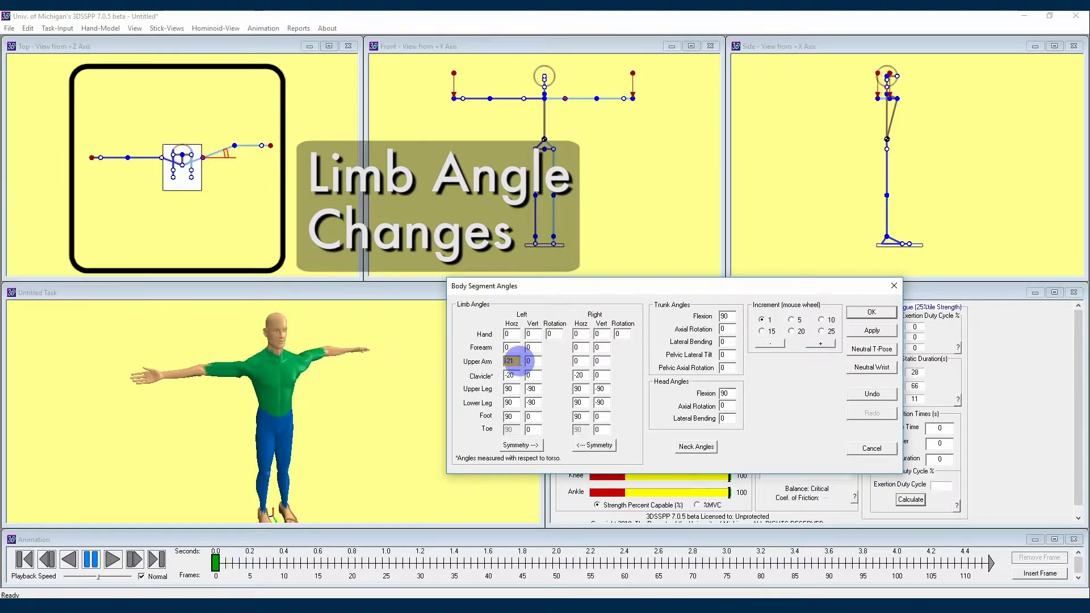
scroll(521, 361, "down", 16)
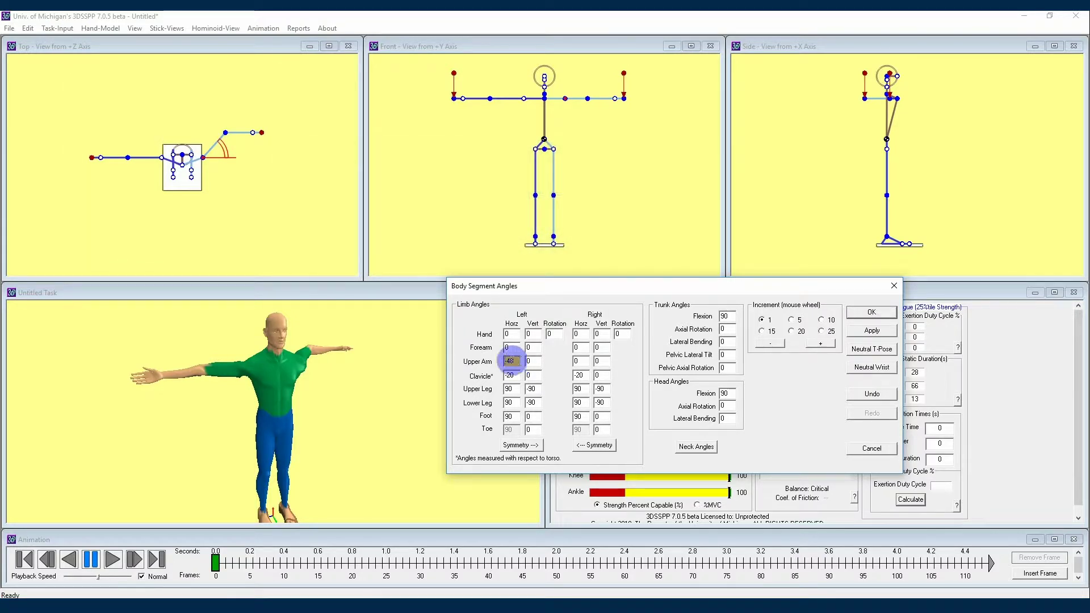
type("45")
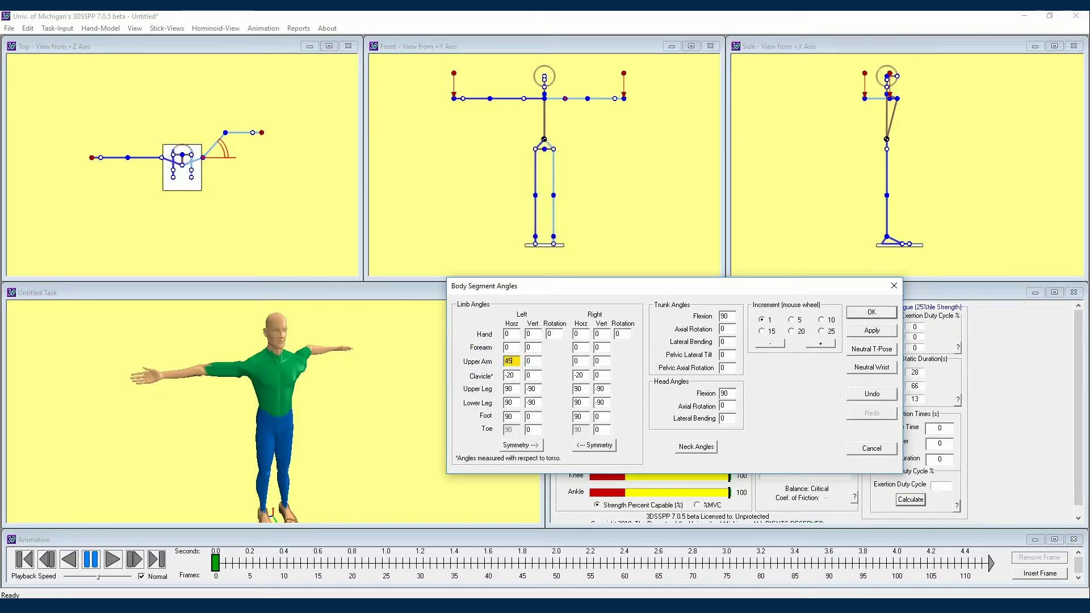
key("Tab")
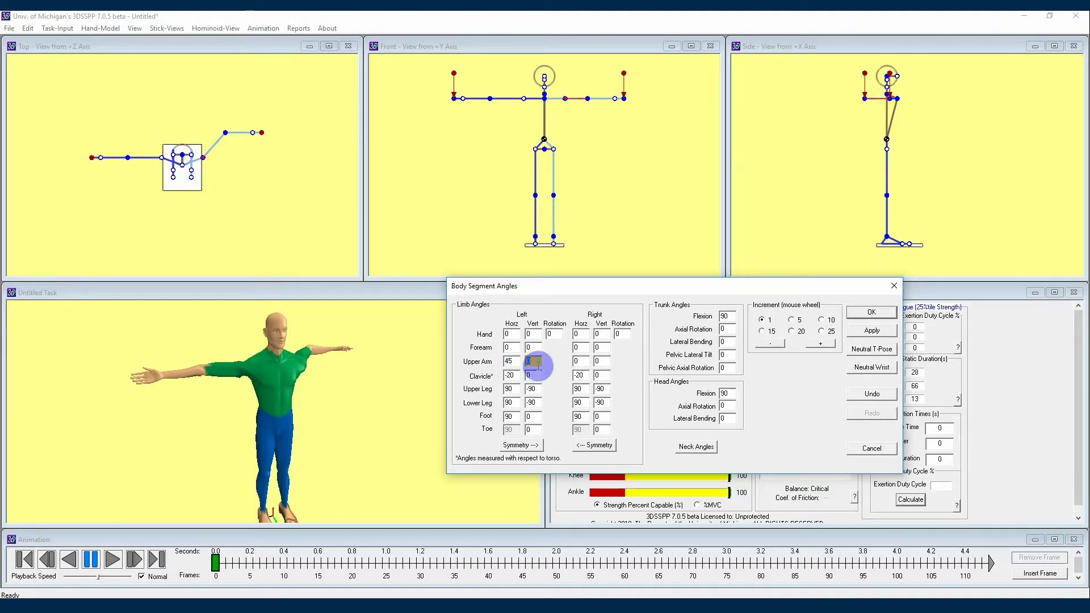
Set the forearm and hand horizontal angles to 45, applying each to the avatar
left_click(511, 348)
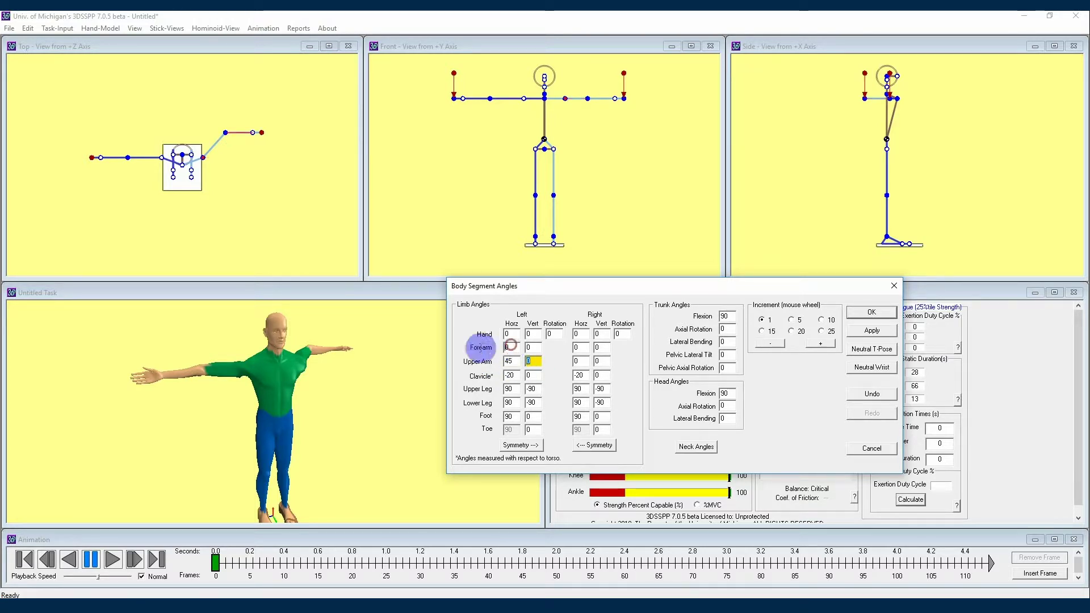
type("45")
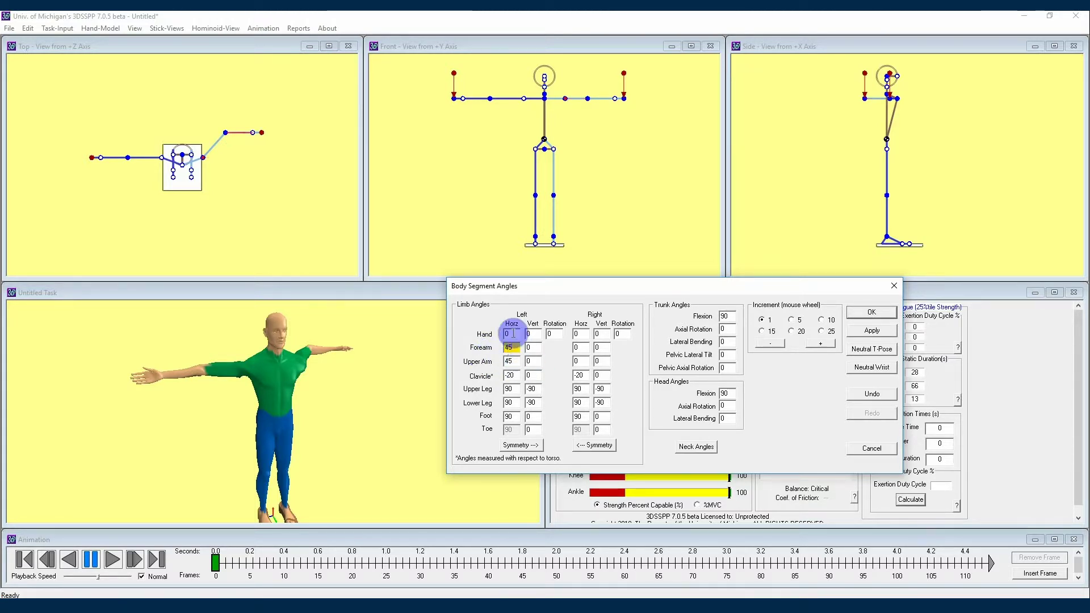
left_click(862, 331)
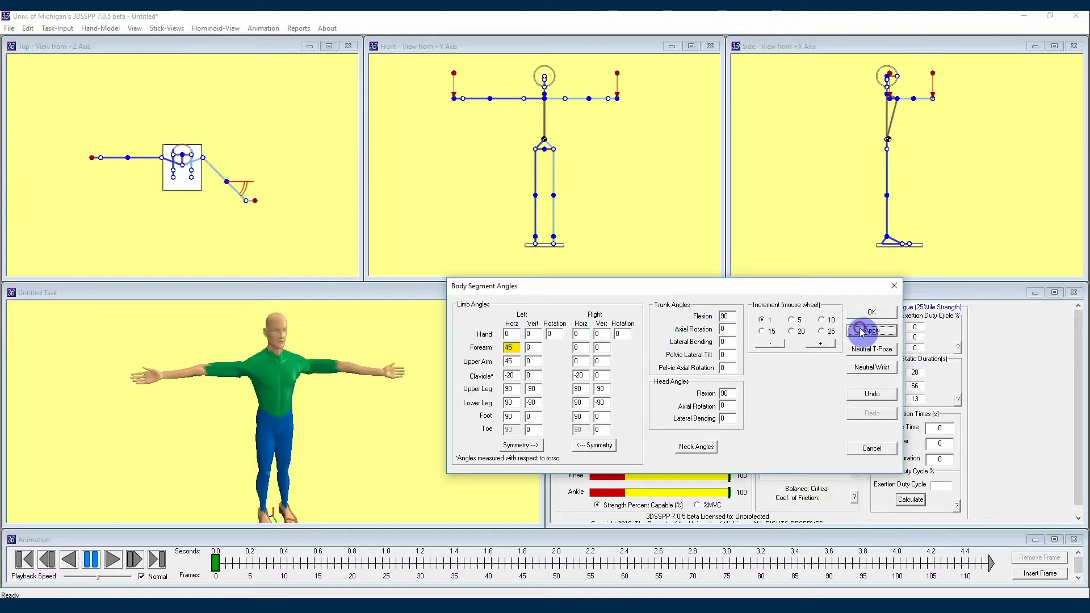
left_click(512, 334)
type("45")
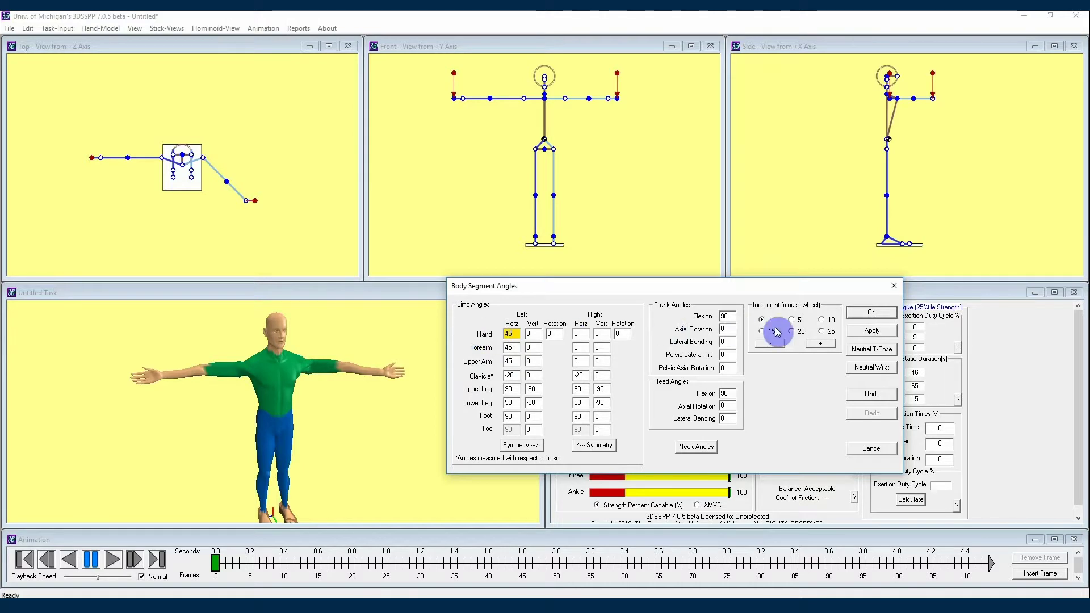
left_click(865, 331)
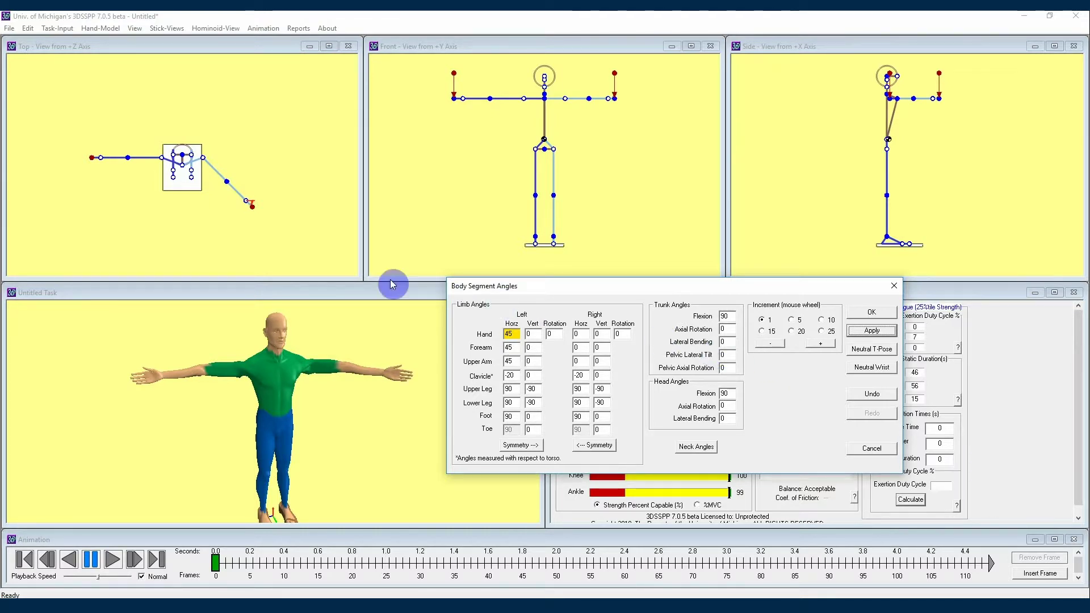
scroll(250, 204, "up", 5)
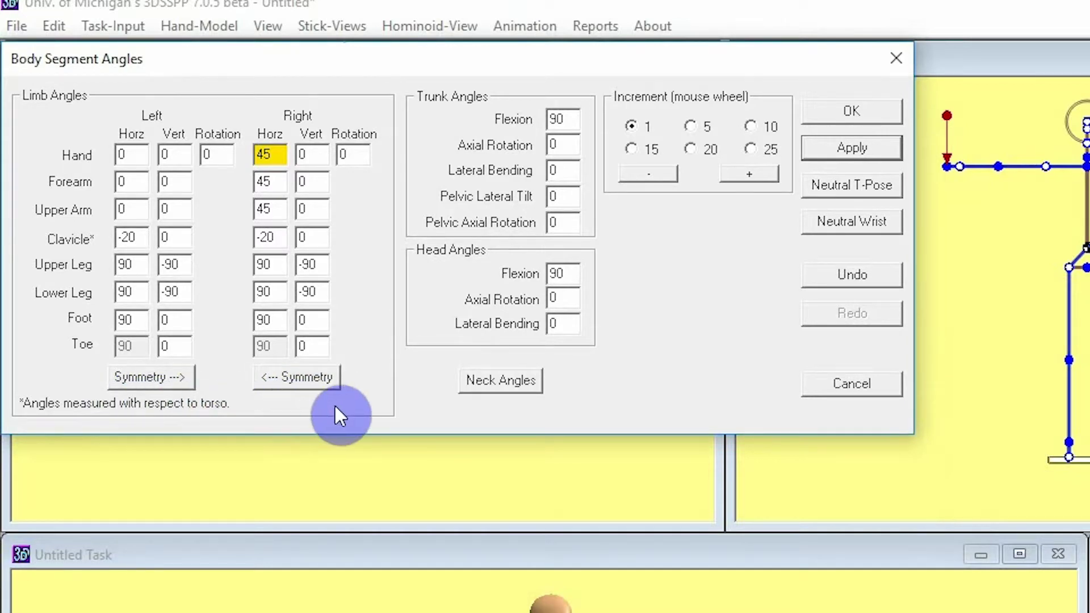
Mirror the arm angles, then apply 45° vertical to the right hand, forearm and upper arm
left_click(287, 375)
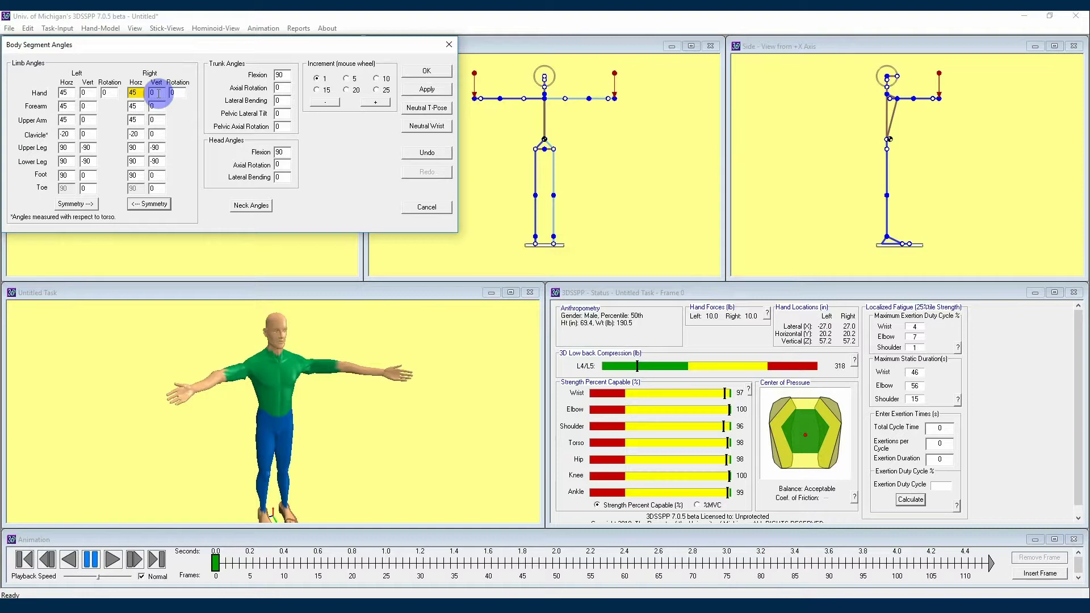
left_click(157, 93)
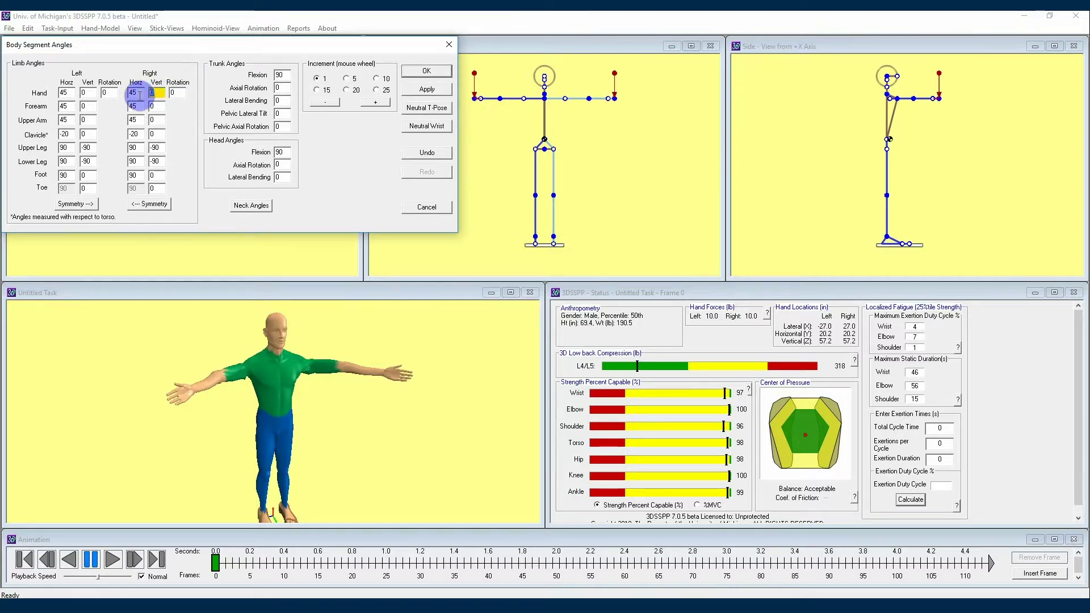
type("45")
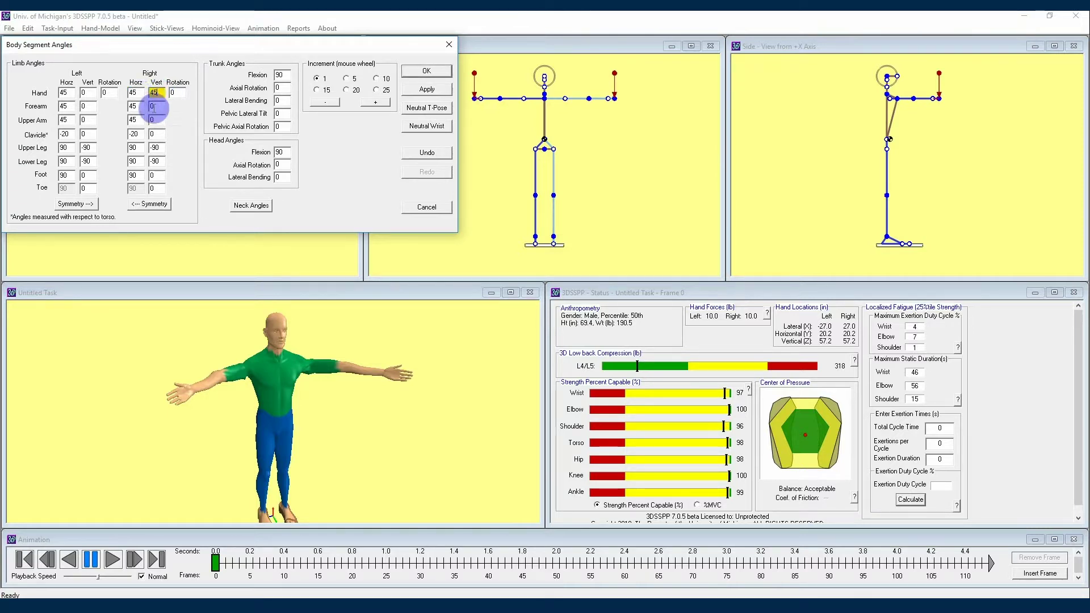
left_click(157, 106)
type("45")
left_click(158, 119)
type("45")
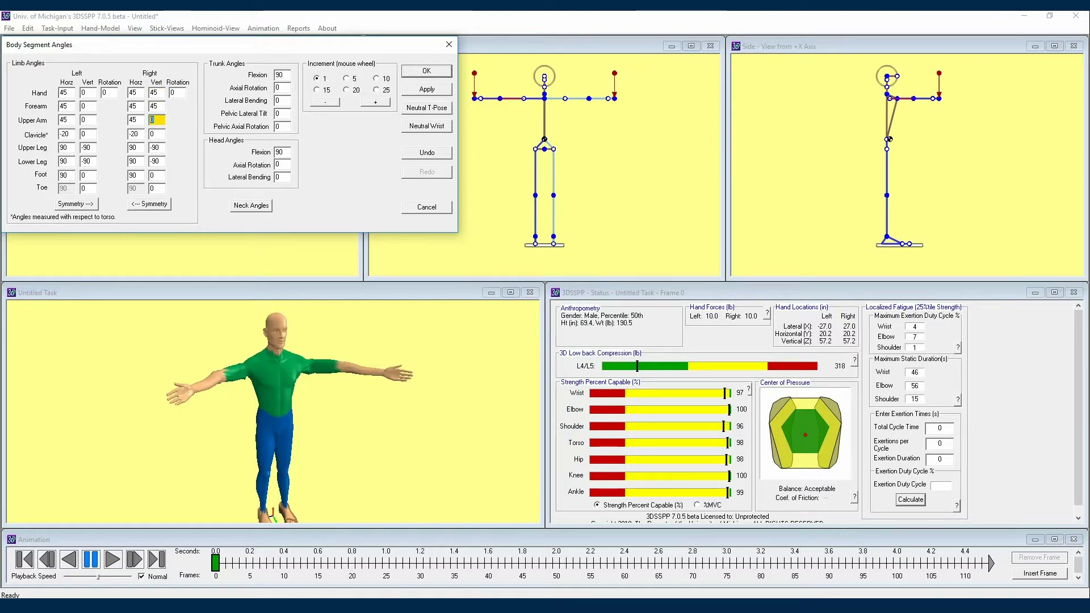
left_click(420, 89)
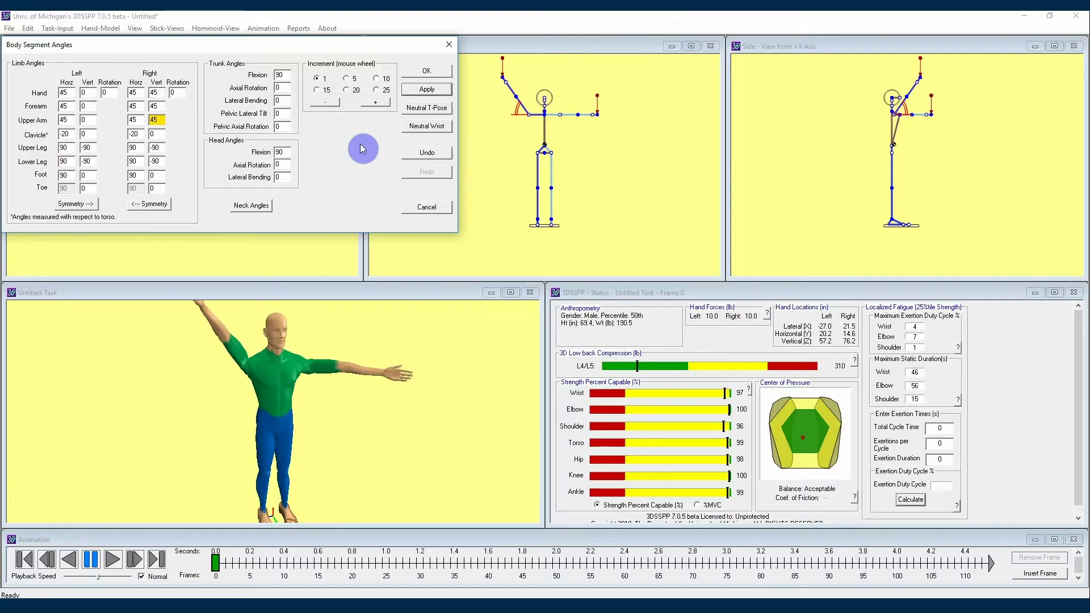
Mirror the raised right arm to the left, then reset both arms with Neutral T-Pose
left_click(153, 205)
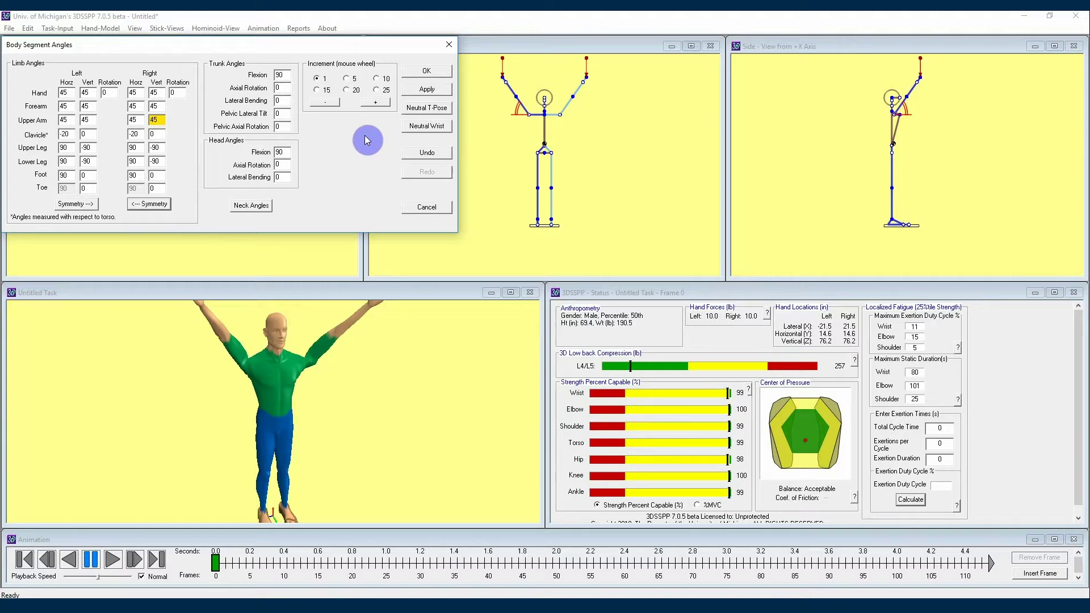
left_click(431, 109)
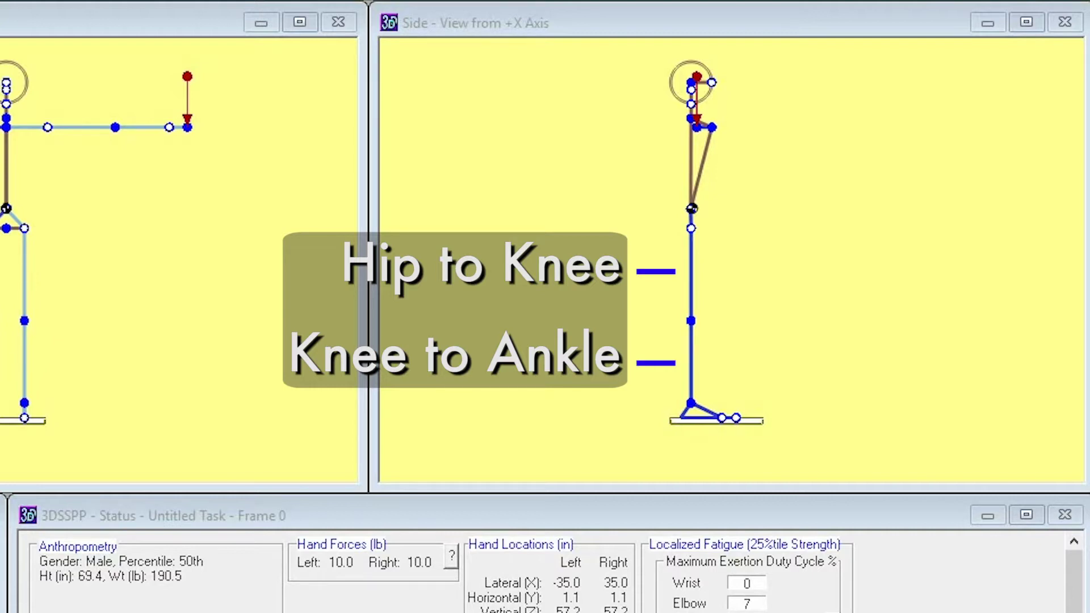
Apply -45 to the right upper leg vertical angle, then reset it to 0 and apply
left_click(155, 147)
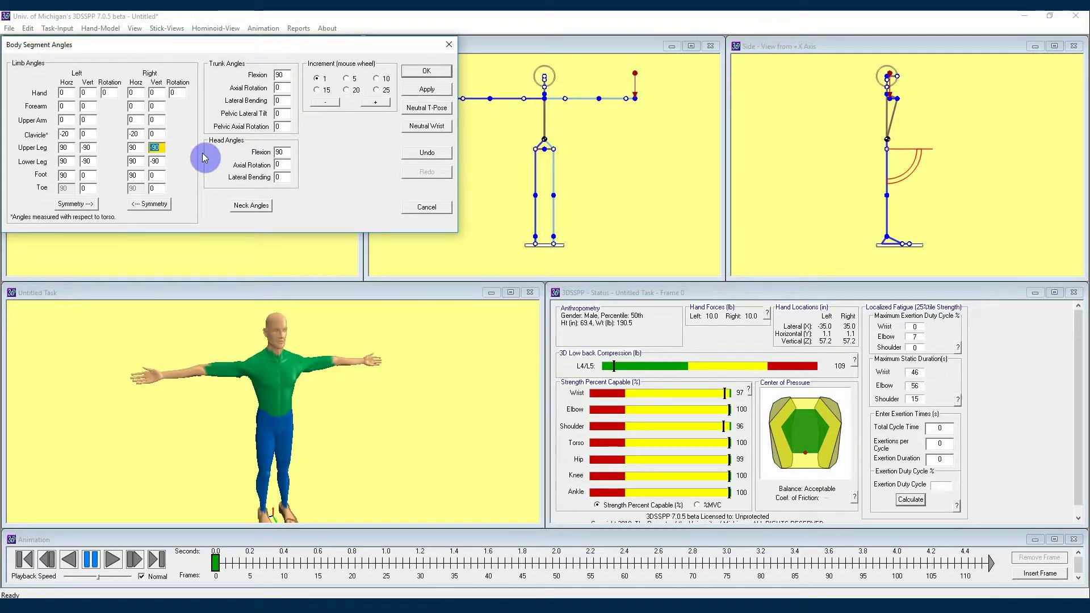
type("-45")
left_click(441, 91)
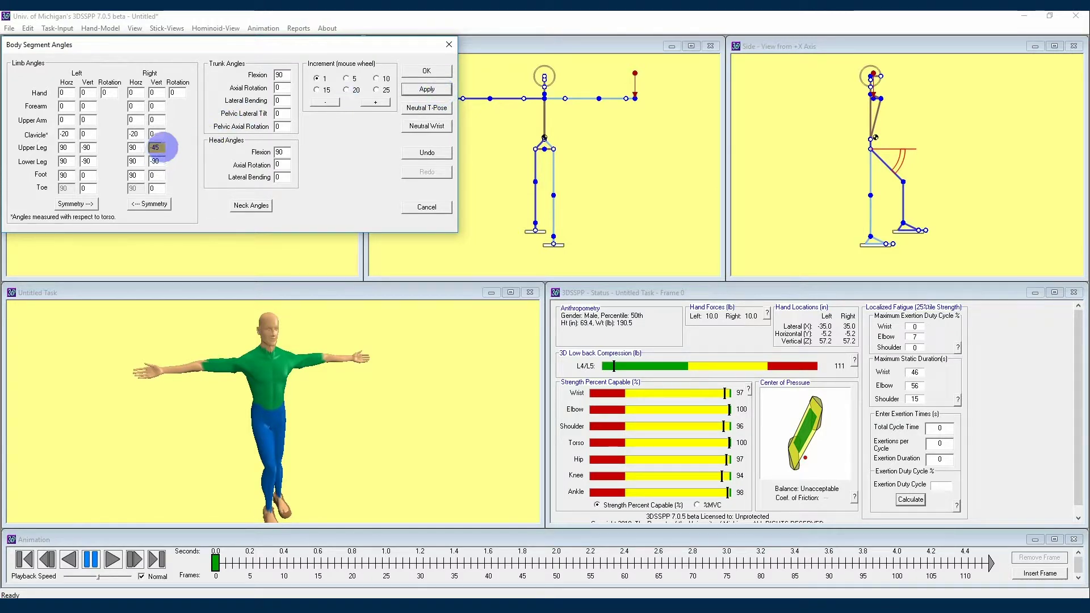
double_click(162, 147)
type("0")
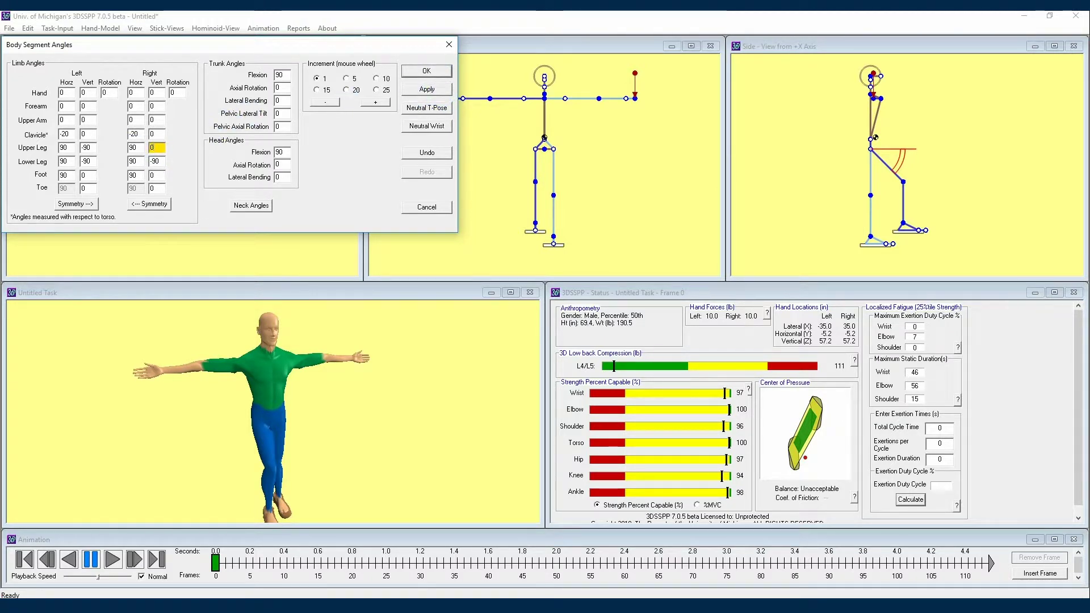
left_click(425, 89)
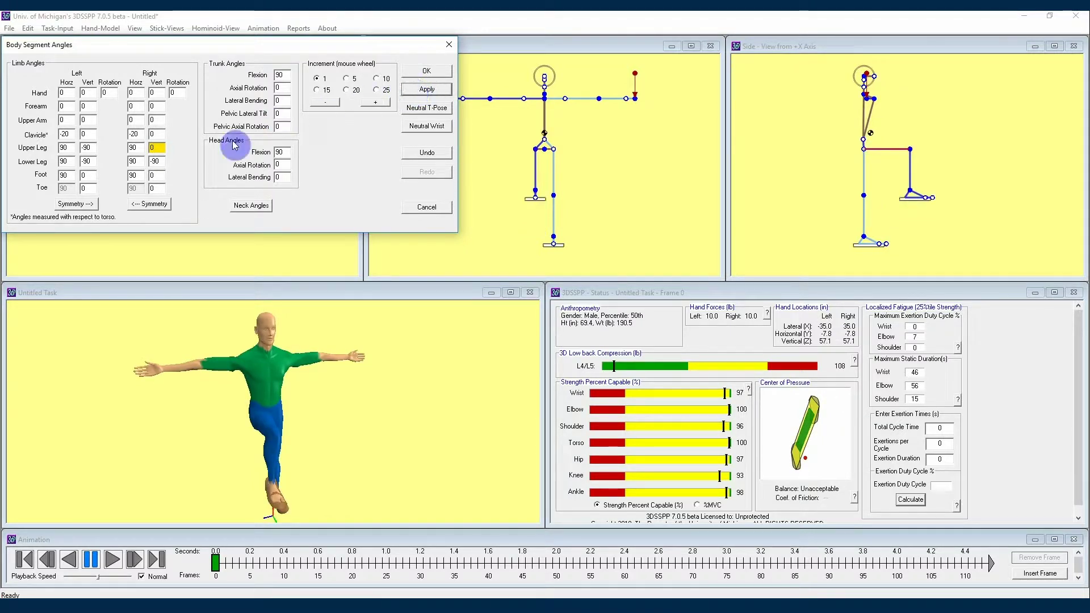
Wheel the right upper leg vertical angle up to 25
left_click(157, 148)
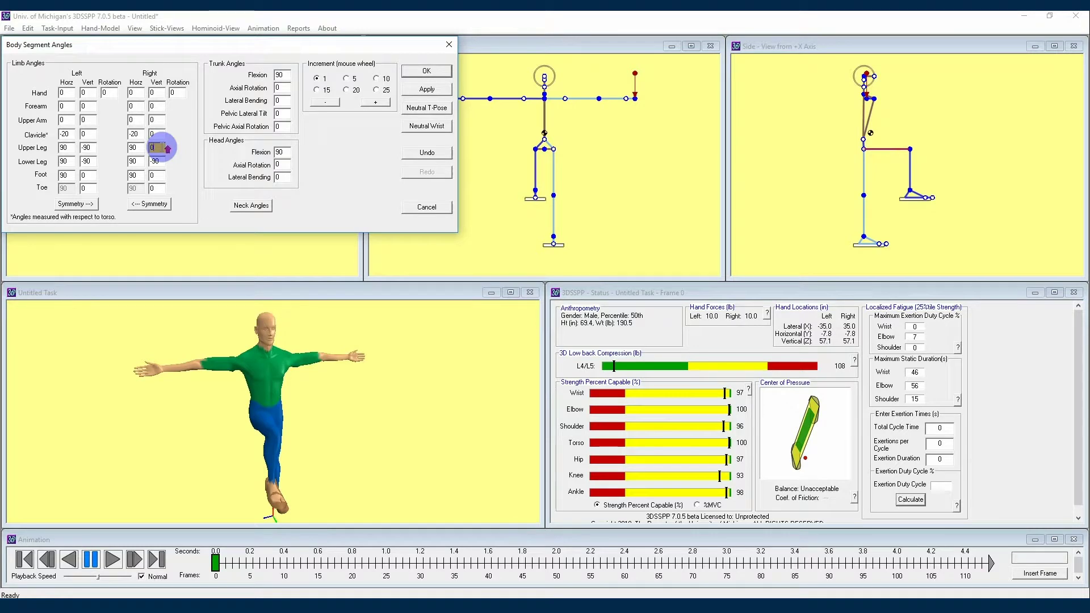
scroll(162, 147, "up", 4)
scroll(162, 147, "up", 6)
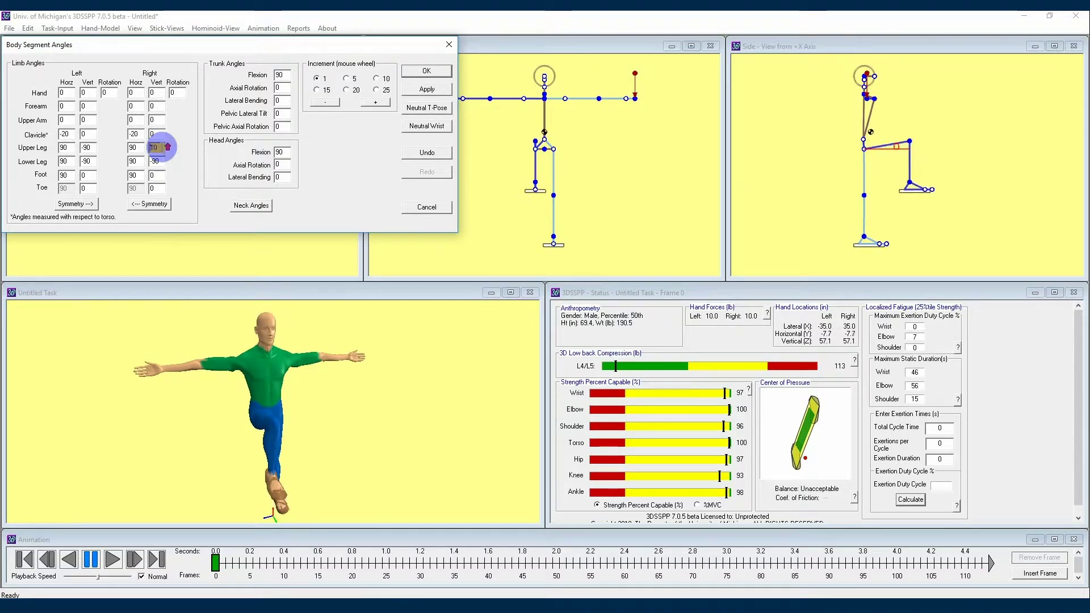
scroll(163, 147, "up", 4)
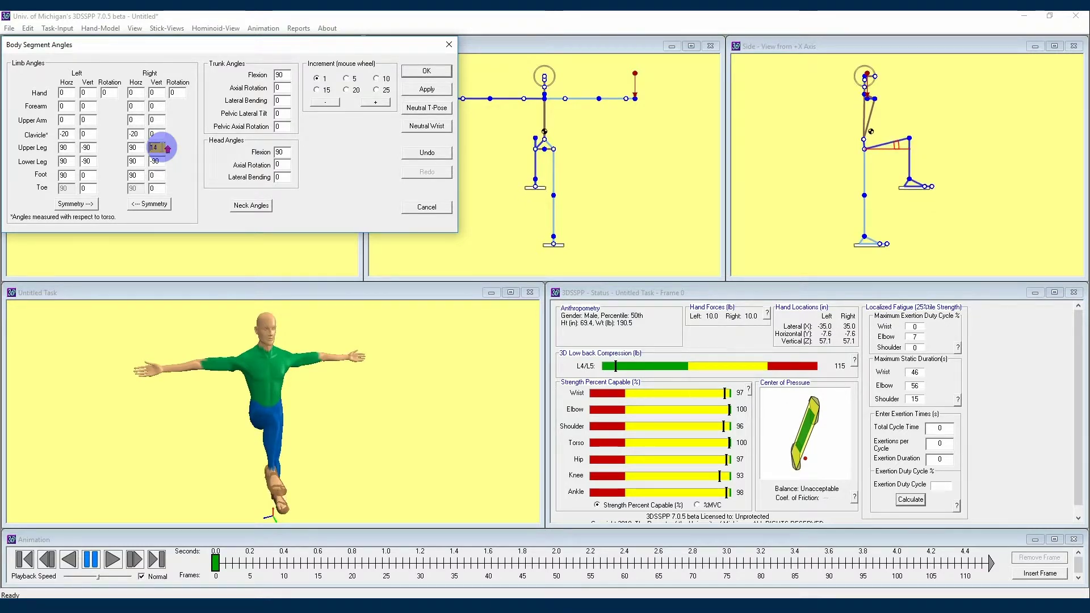
scroll(164, 148, "up", 6)
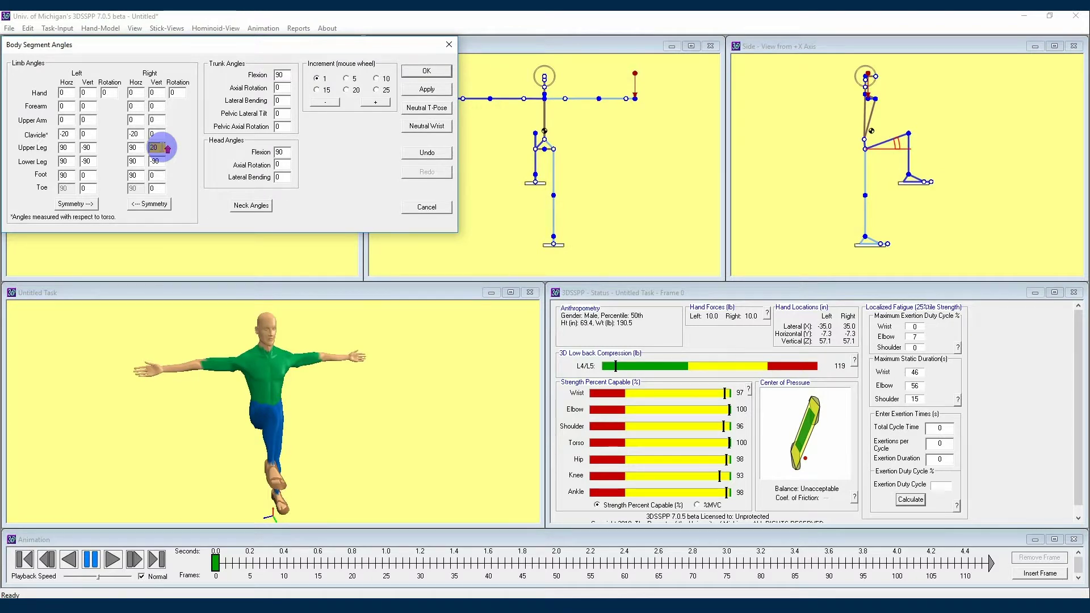
scroll(164, 147, "up", 3)
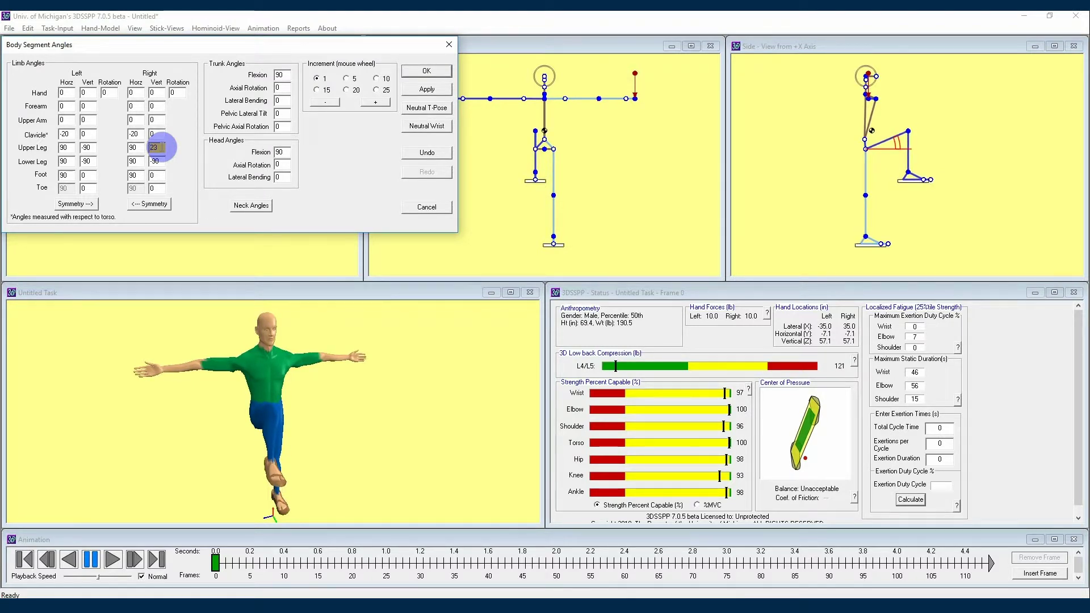
scroll(164, 148, "up", 2)
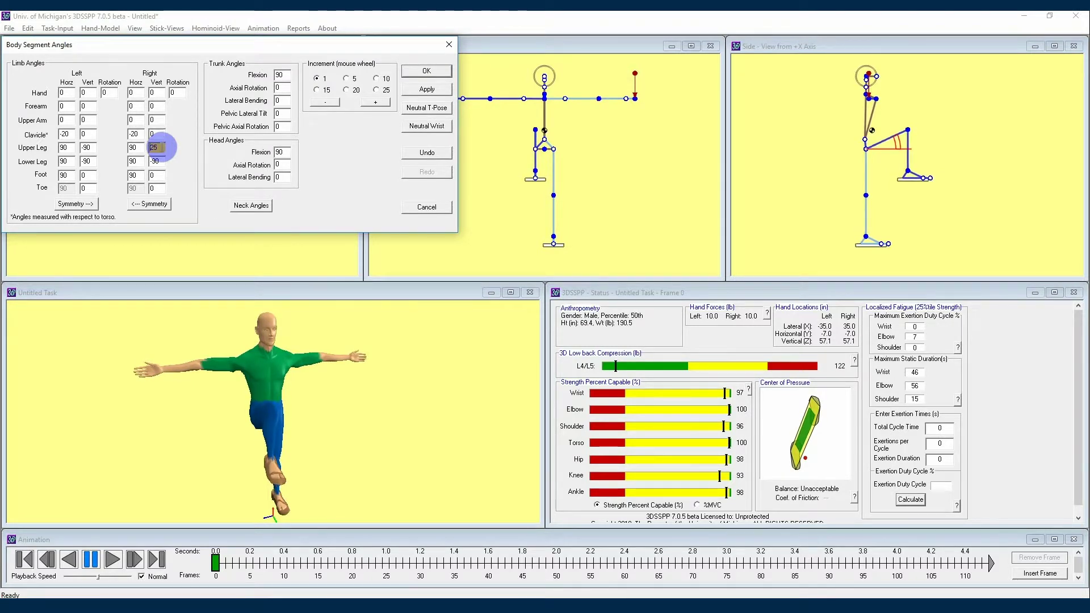
Wheel the right foot vertical angle to -19 and move the dialog down to reveal the figure
double_click(136, 175)
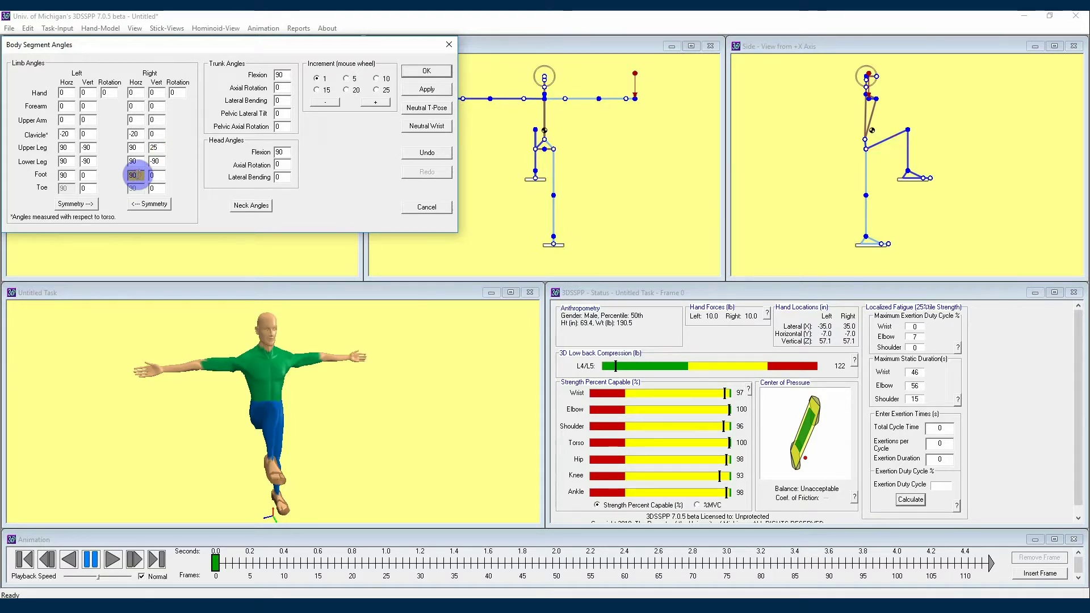
left_click(136, 174)
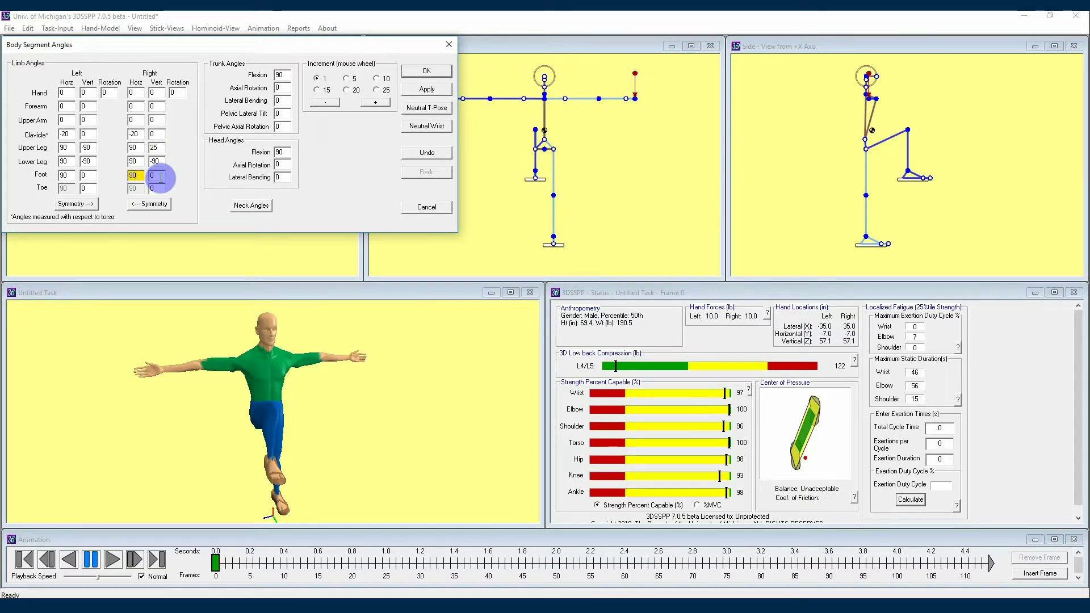
double_click(159, 176)
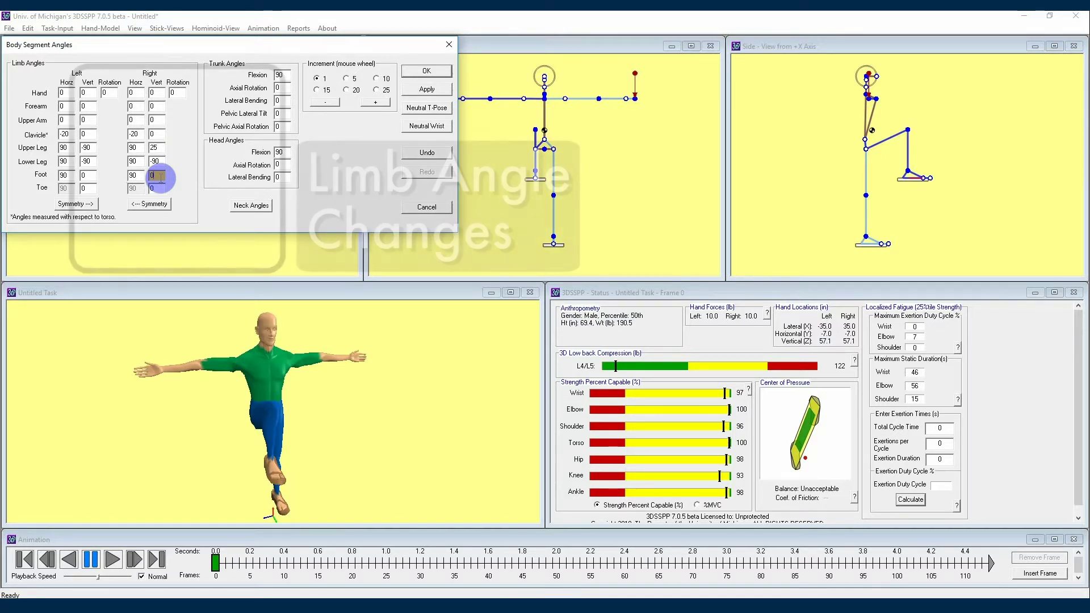
scroll(161, 177, "up", 4)
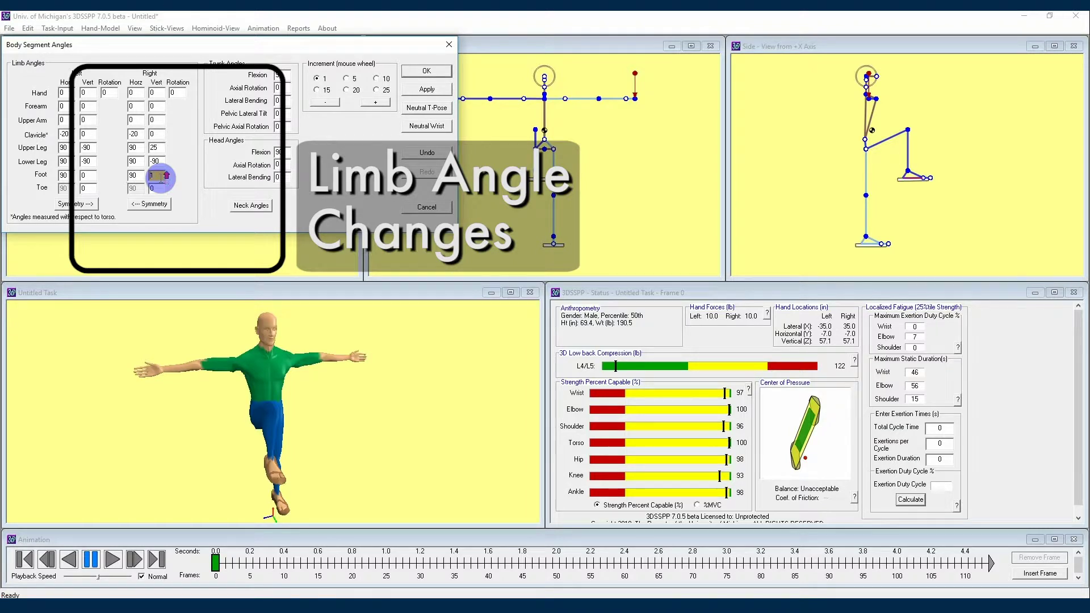
scroll(161, 178, "up", 8)
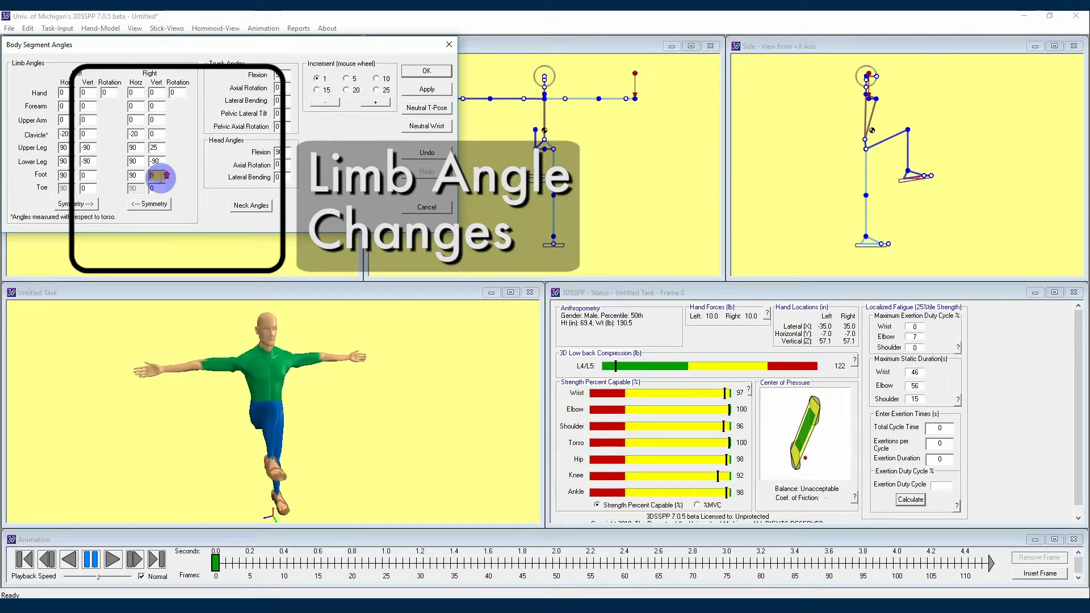
scroll(161, 178, "down", 5)
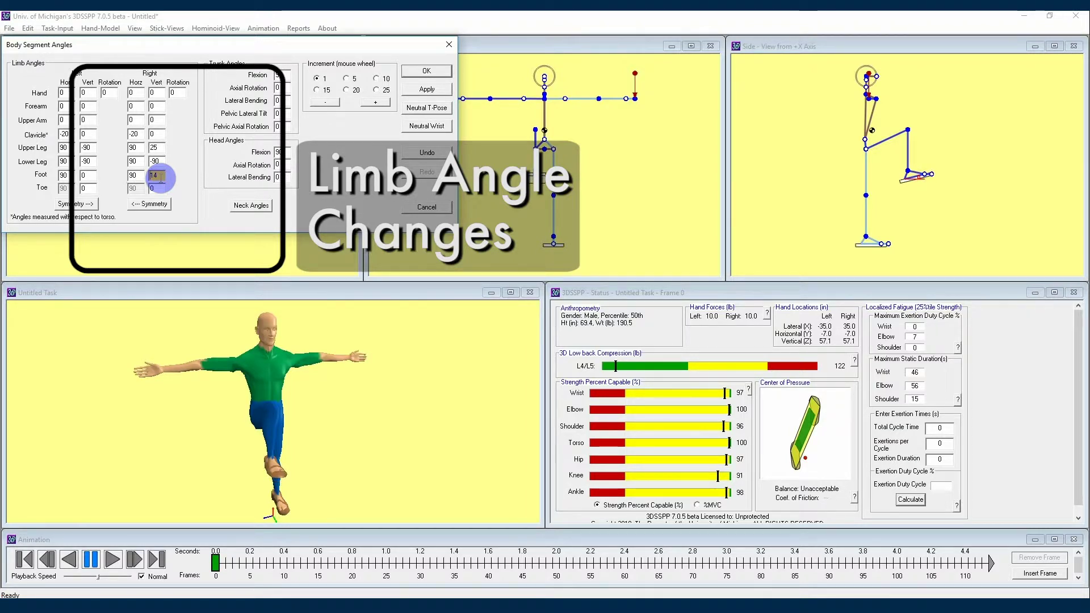
scroll(160, 178, "down", 15)
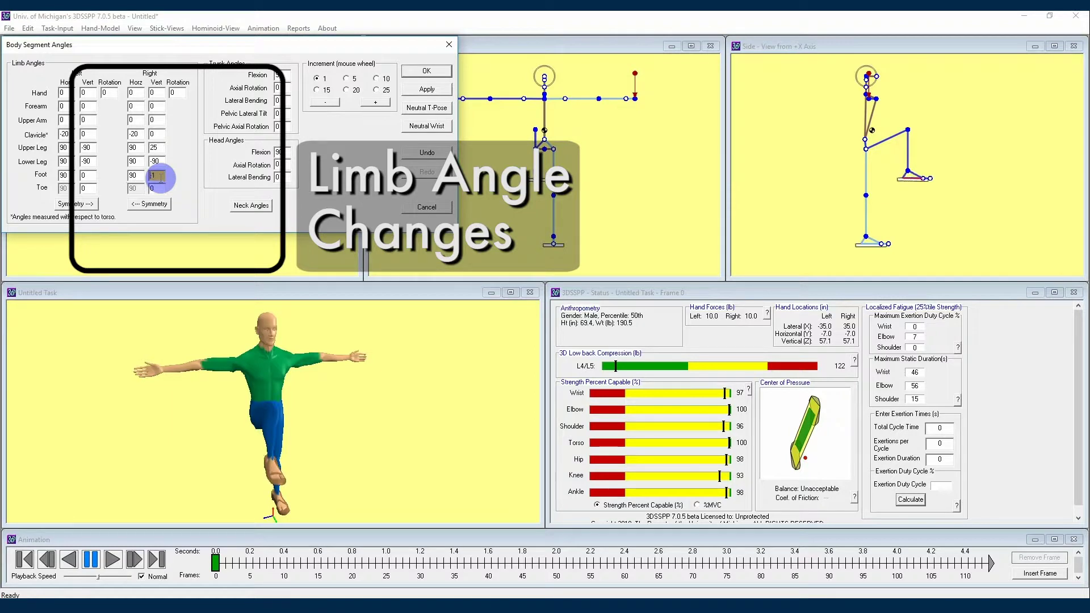
scroll(161, 178, "down", 8)
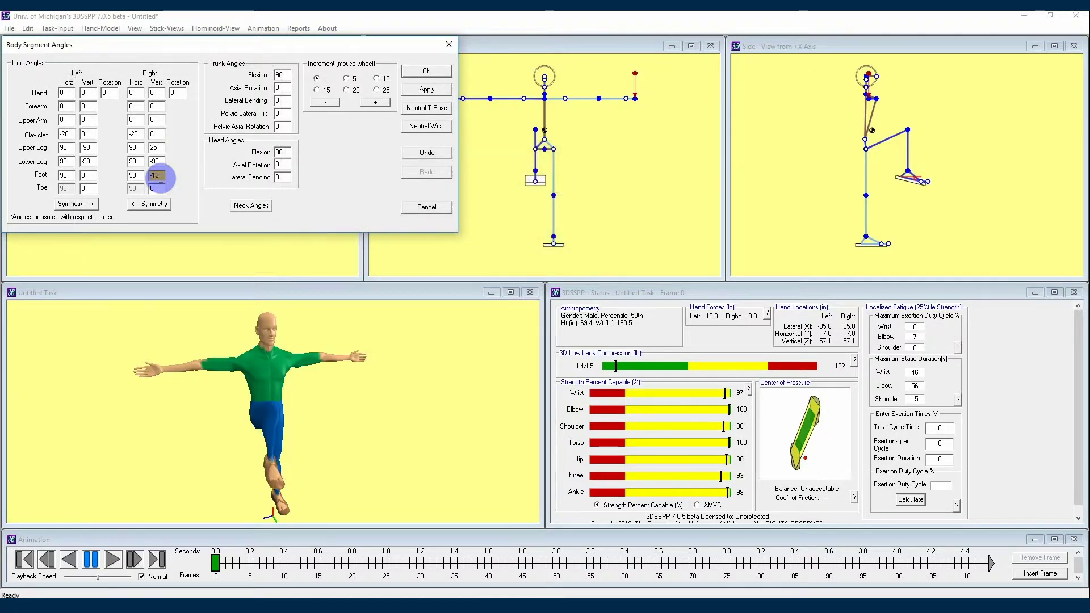
scroll(164, 176, "down", 3)
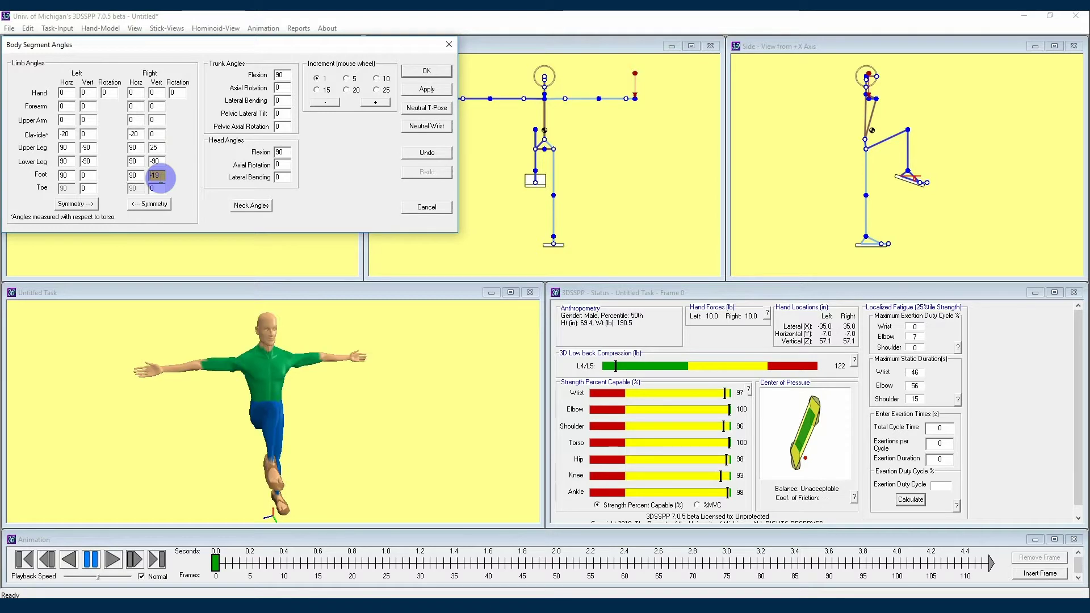
left_click_drag(192, 50, 199, 307)
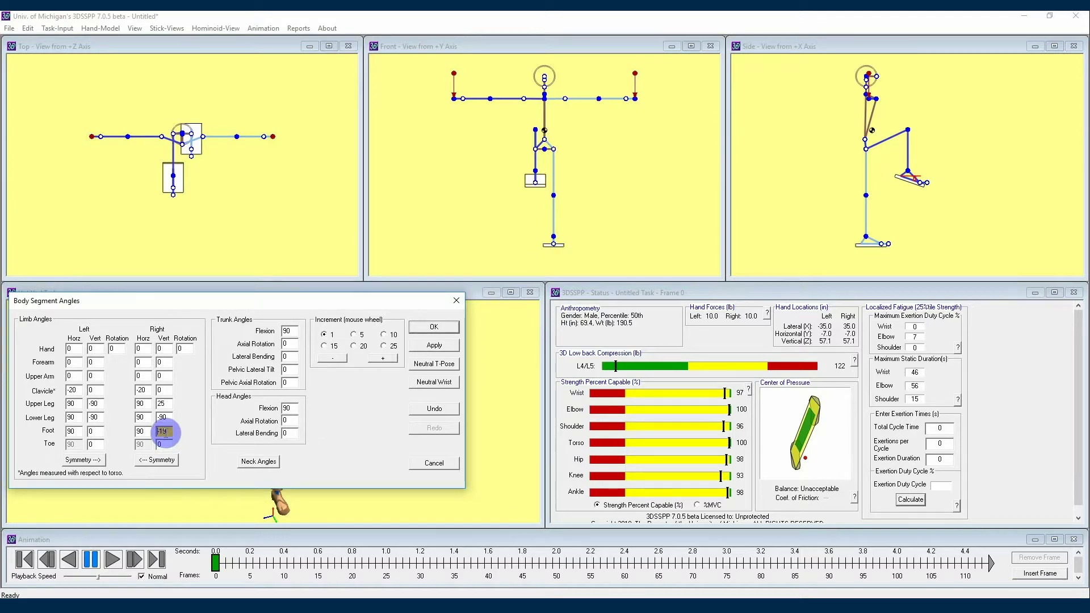
Wheel the right upper leg horizontal angle down to 54
left_click(145, 403)
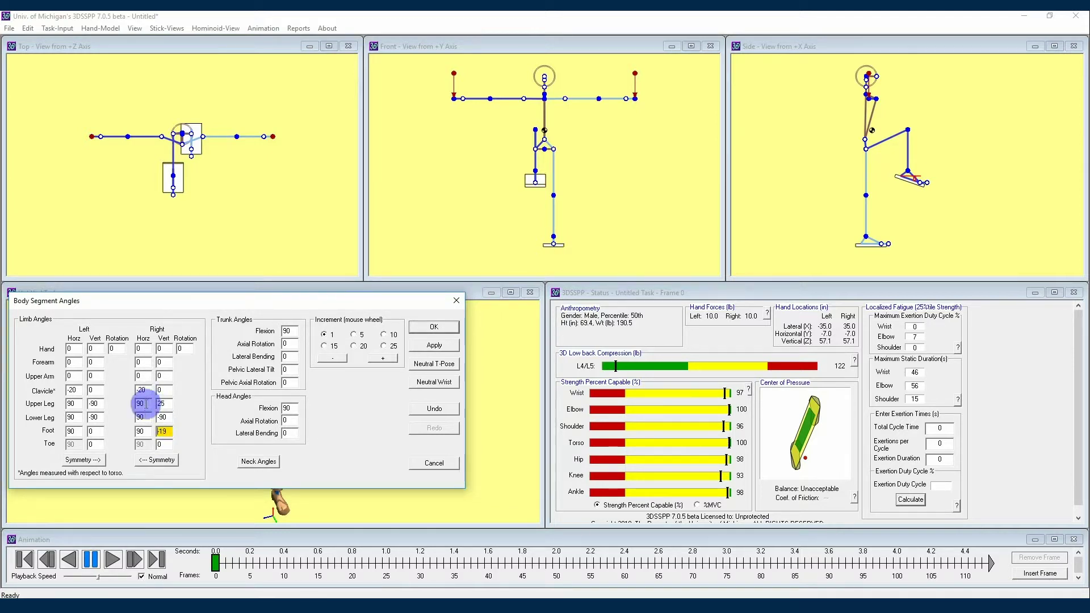
scroll(145, 405, "down", 2)
scroll(151, 406, "down", 14)
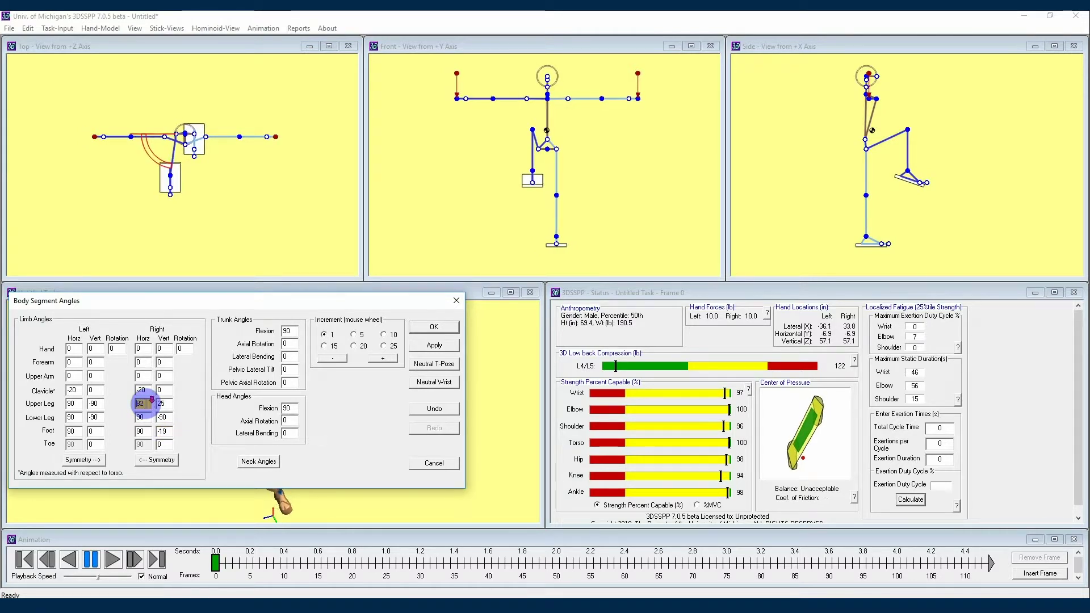
scroll(151, 404, "down", 14)
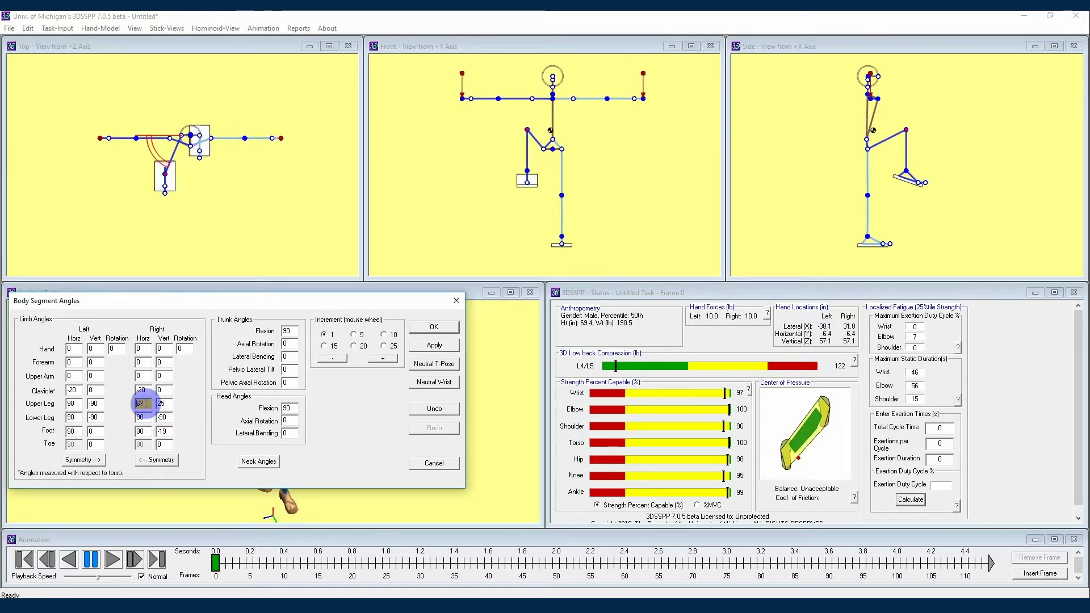
scroll(151, 403, "down", 6)
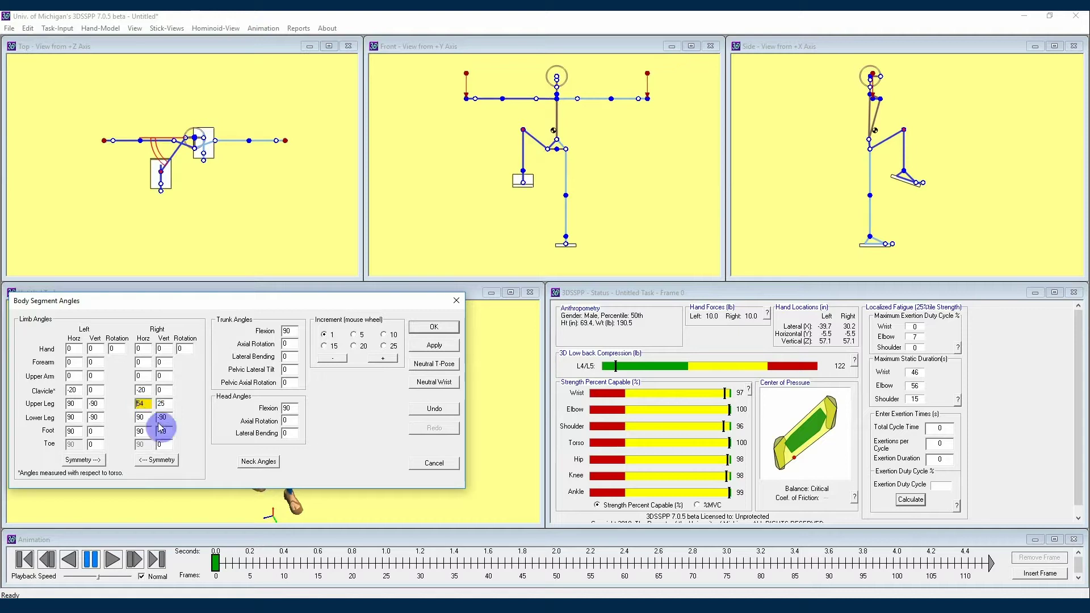
double_click(164, 444)
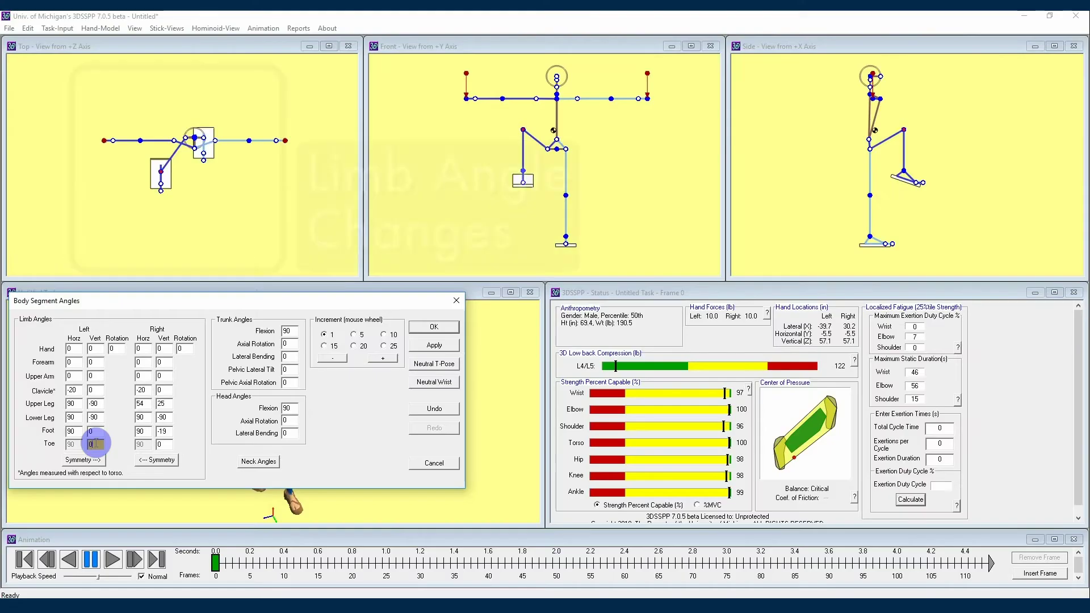
Wheel the left foot vertical angle to -28 and the left toe vertical angle to -33
double_click(97, 431)
scroll(97, 431, "down", 2)
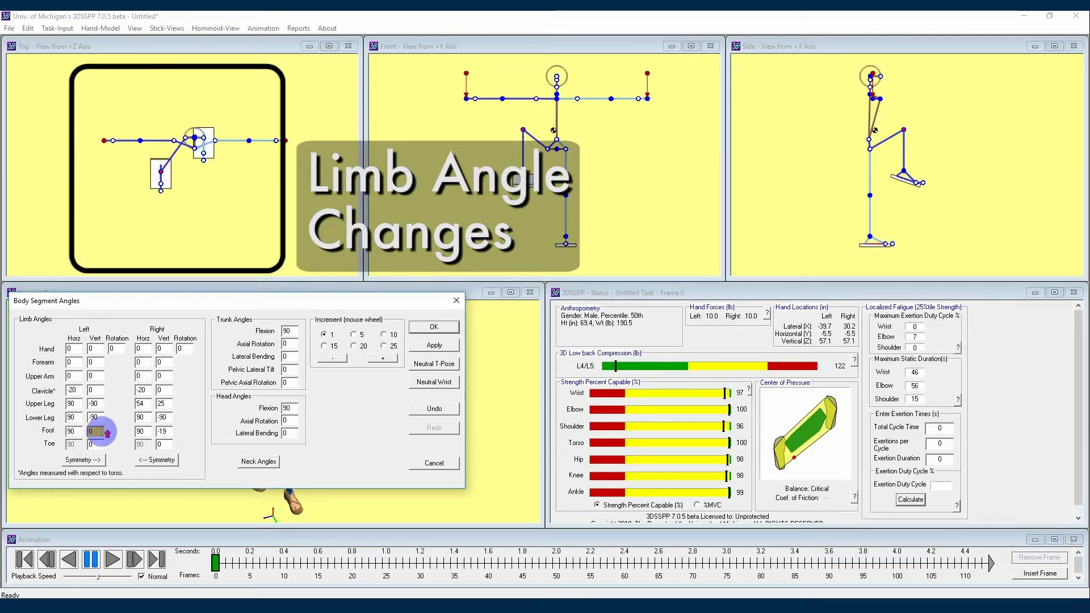
scroll(96, 432, "down", 15)
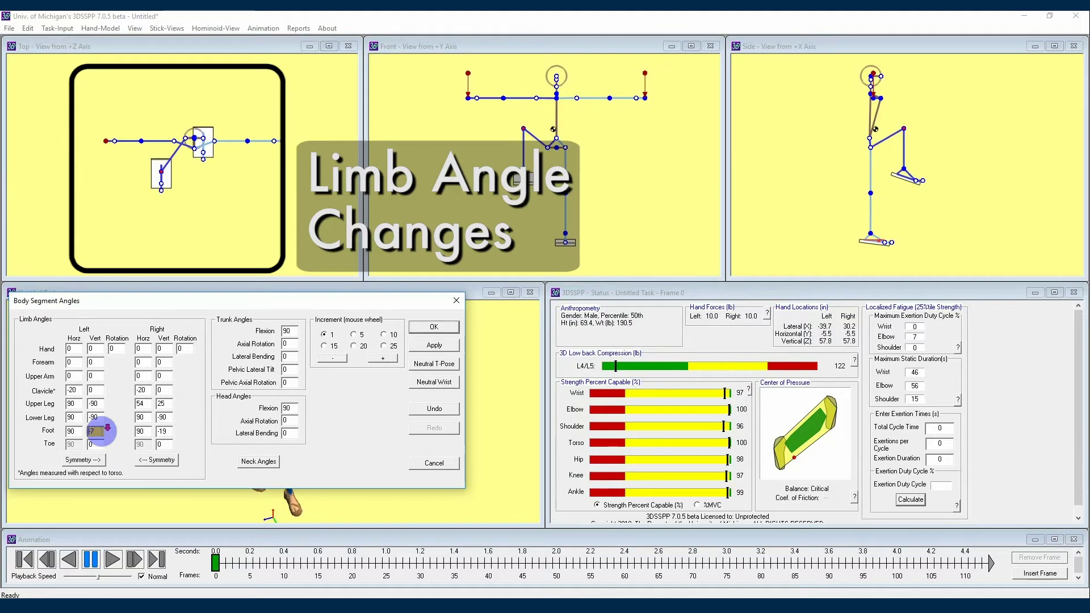
scroll(96, 432, "down", 12)
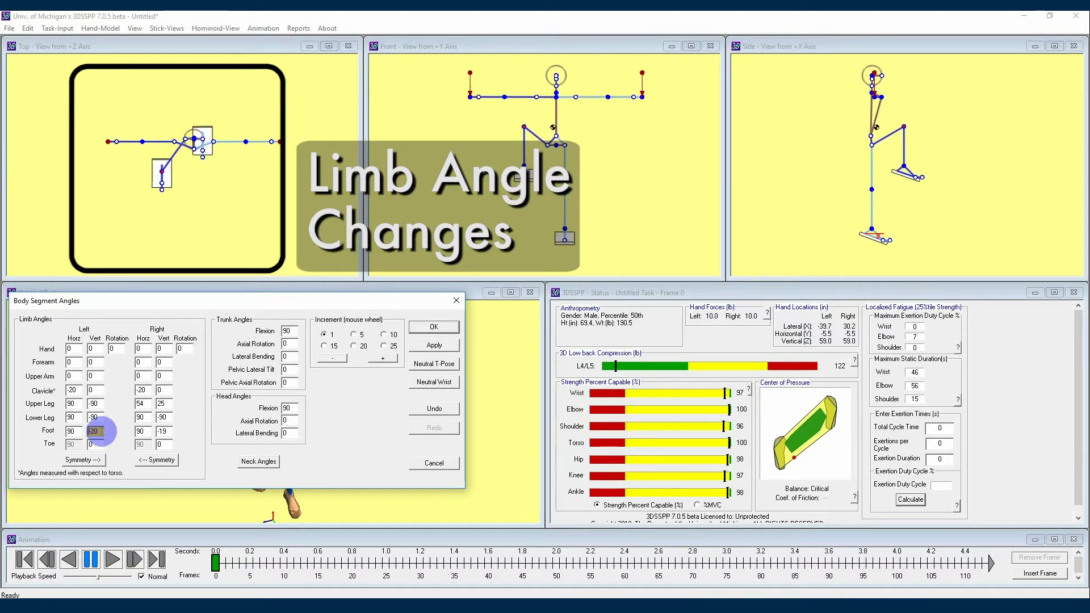
scroll(96, 431, "down", 1)
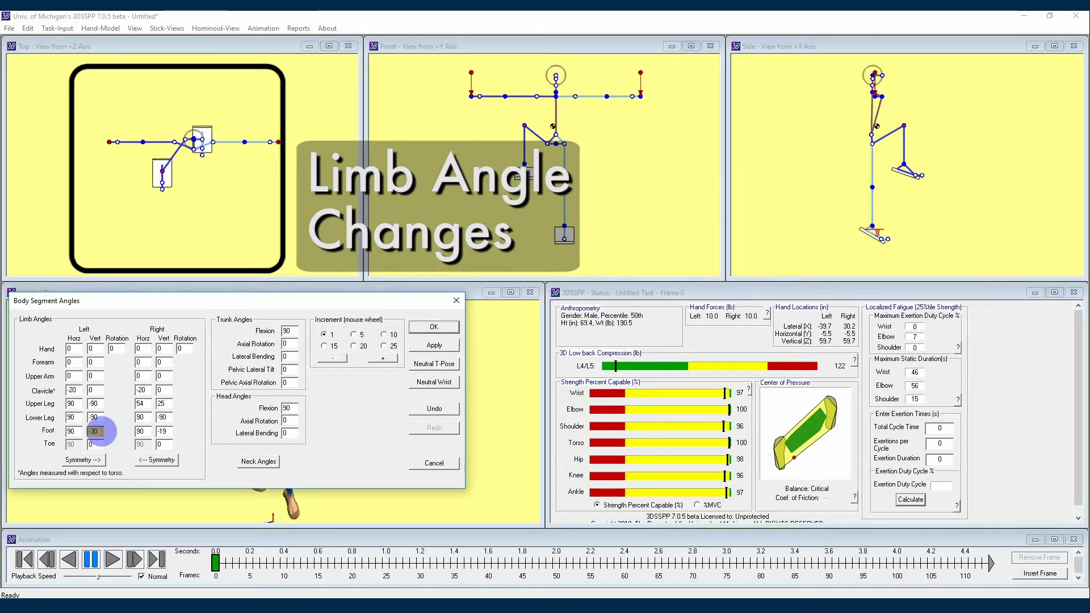
scroll(101, 431, "down", 20)
scroll(101, 431, "up", 18)
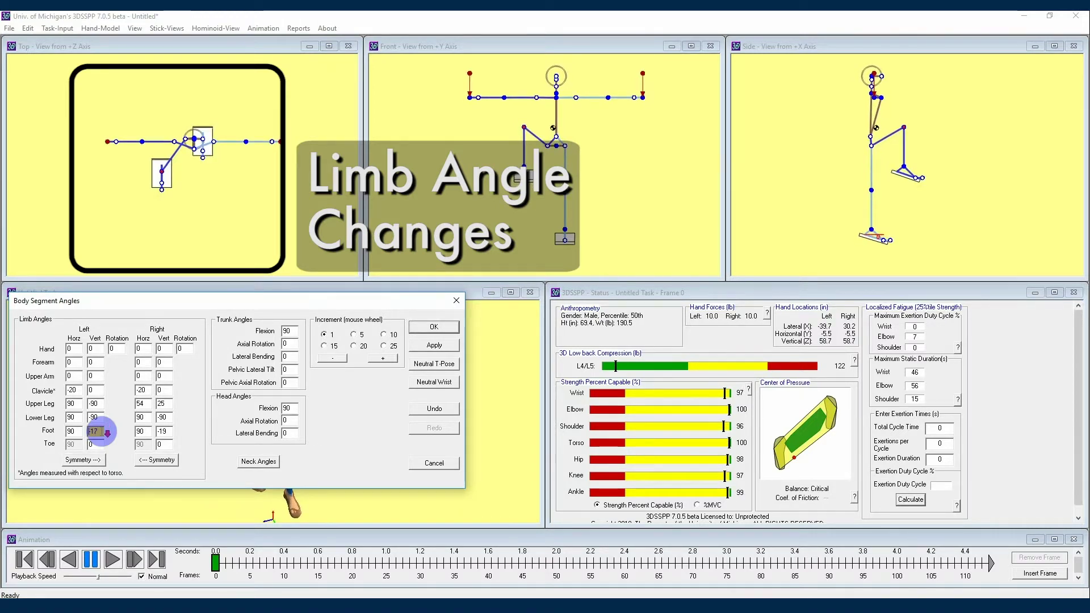
scroll(96, 446, "up", 7)
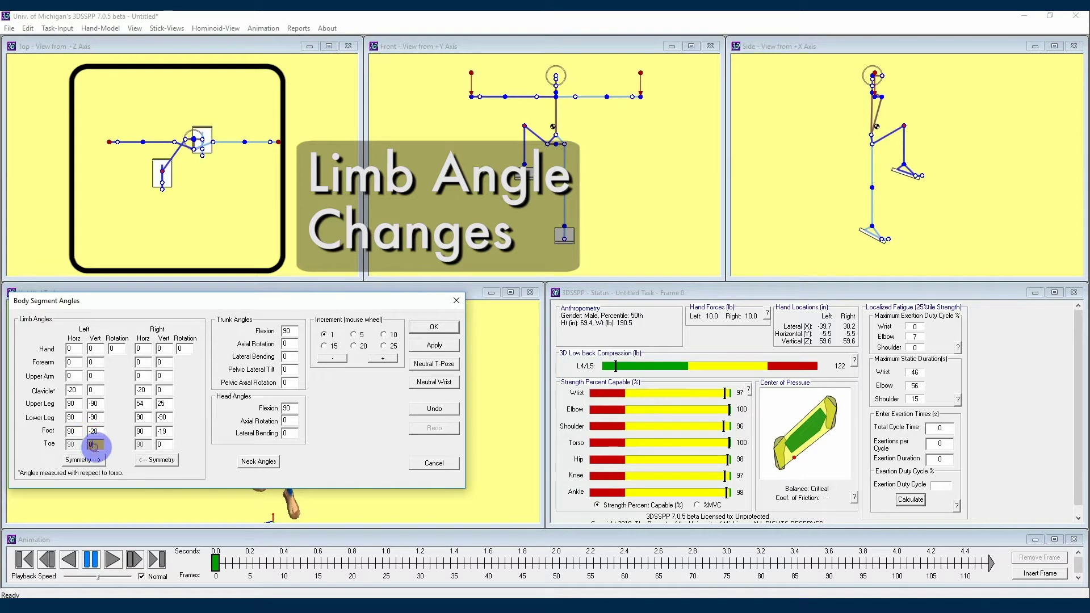
scroll(96, 446, "up", 20)
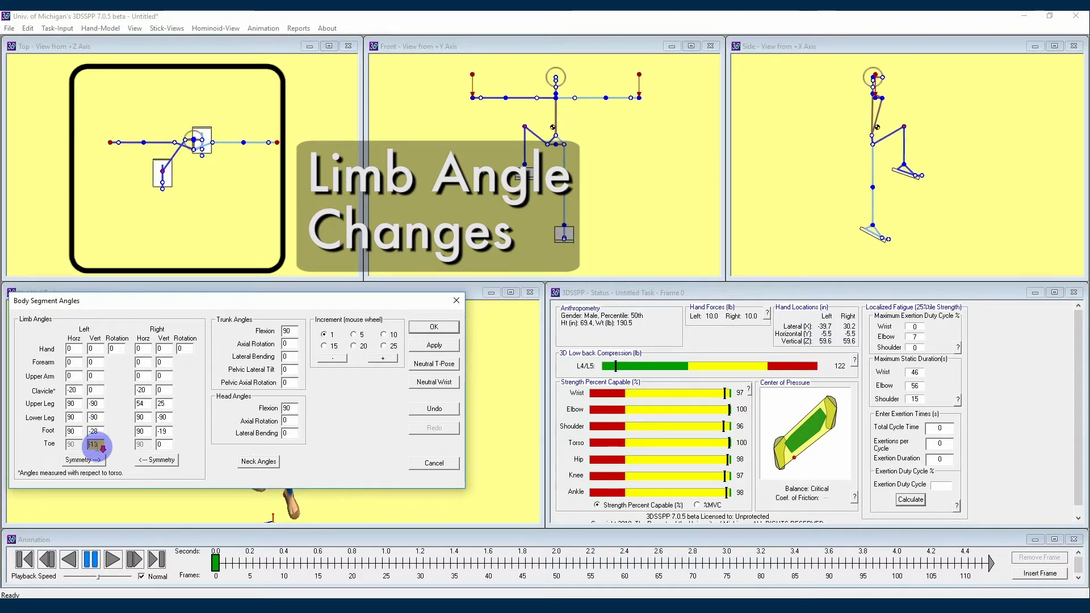
scroll(97, 447, "up", 4)
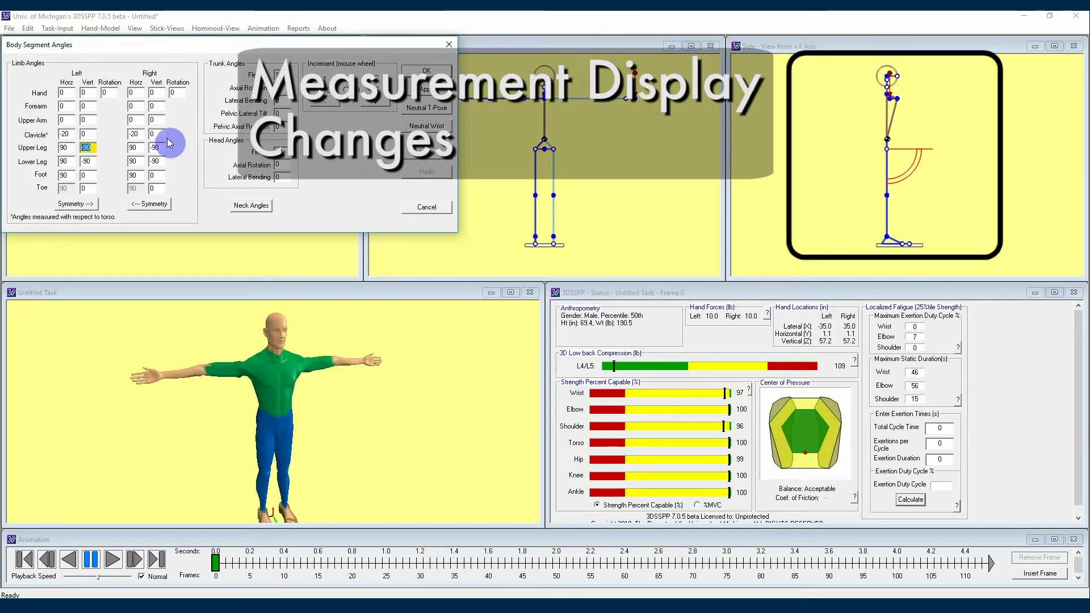
Enter -45 in the right upper leg vertical angle field
left_click(160, 147)
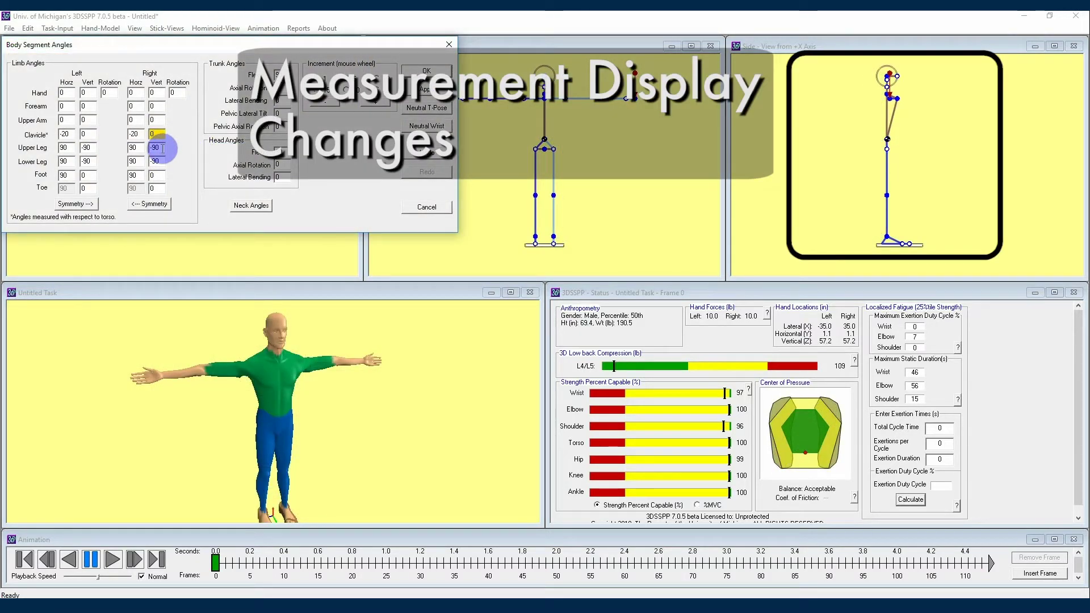
left_click(161, 148)
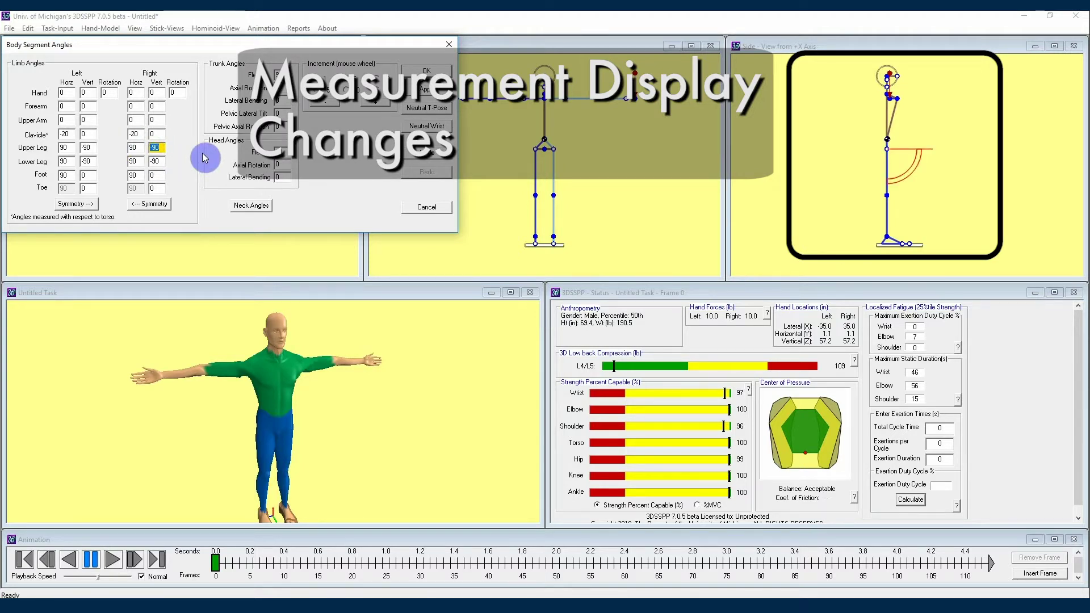
type("-45")
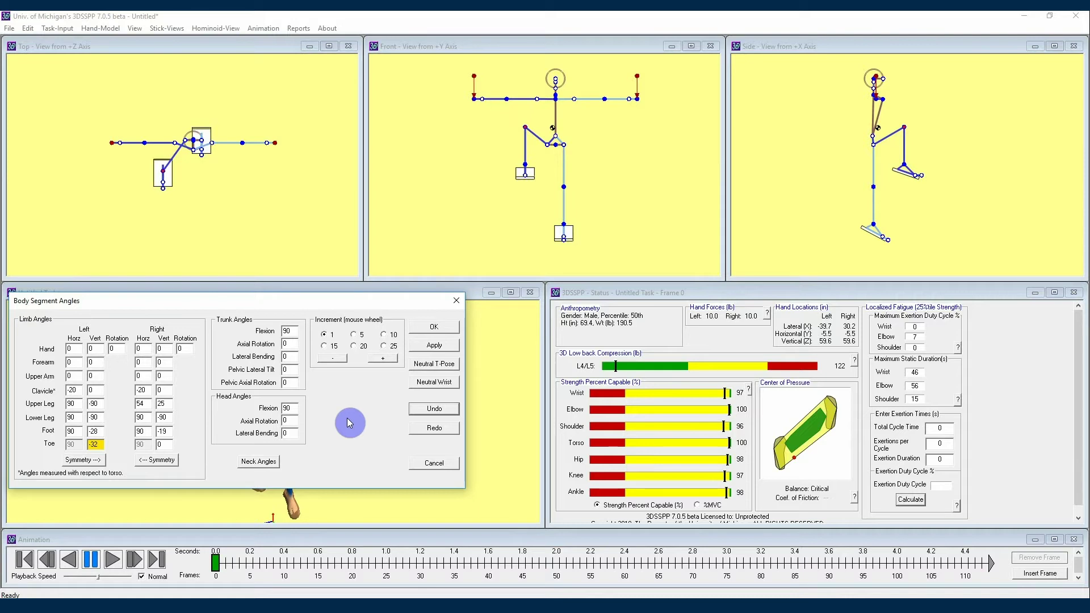
Reset to Neutral T-Pose, apply -4 to the right lower leg vertical angle, then undo it
left_click(440, 365)
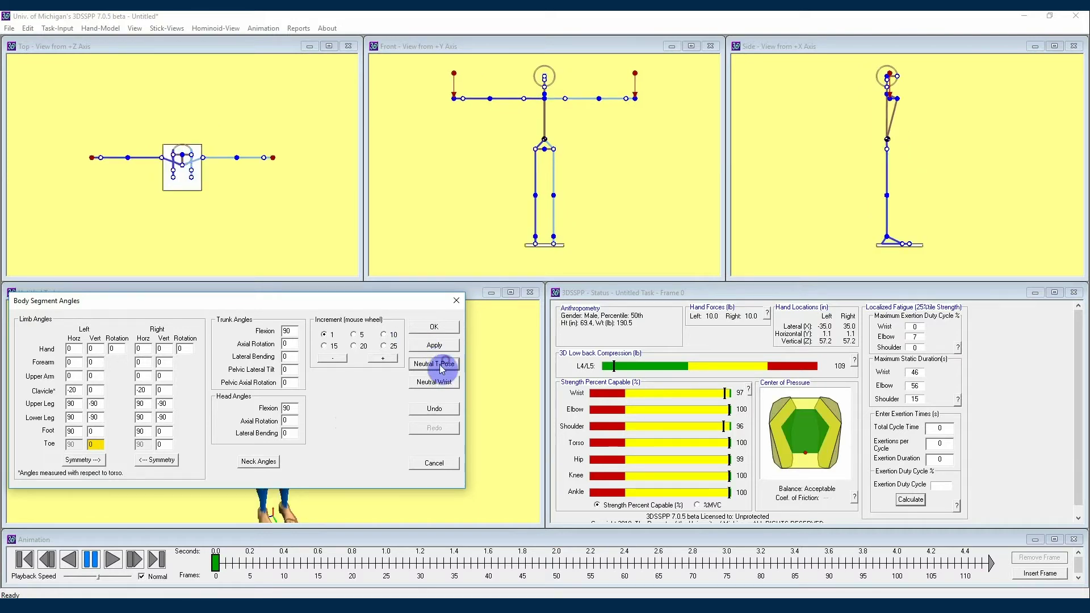
left_click(164, 417)
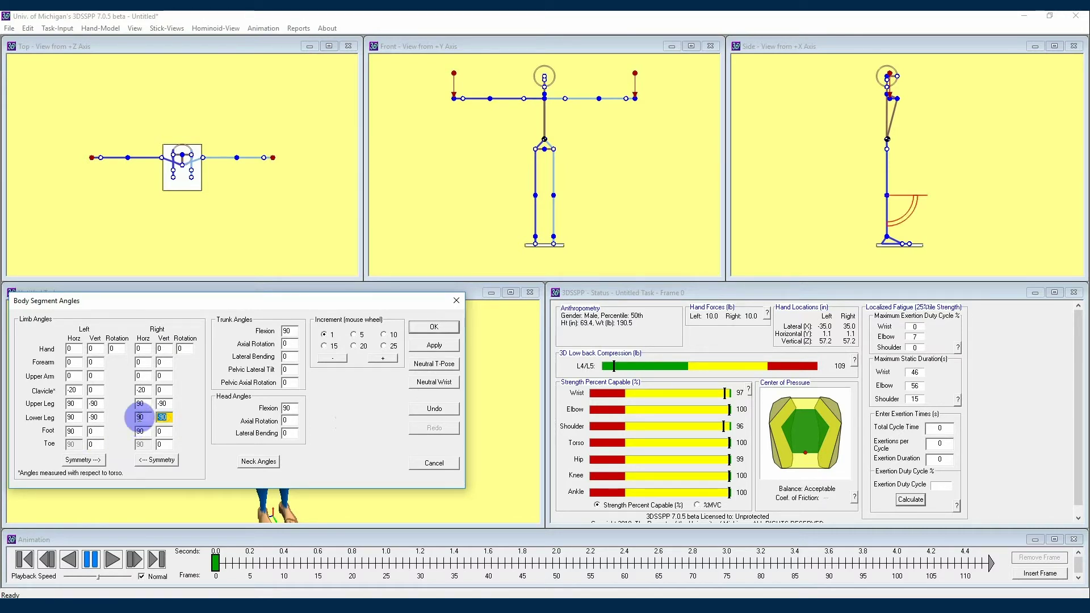
type("-45")
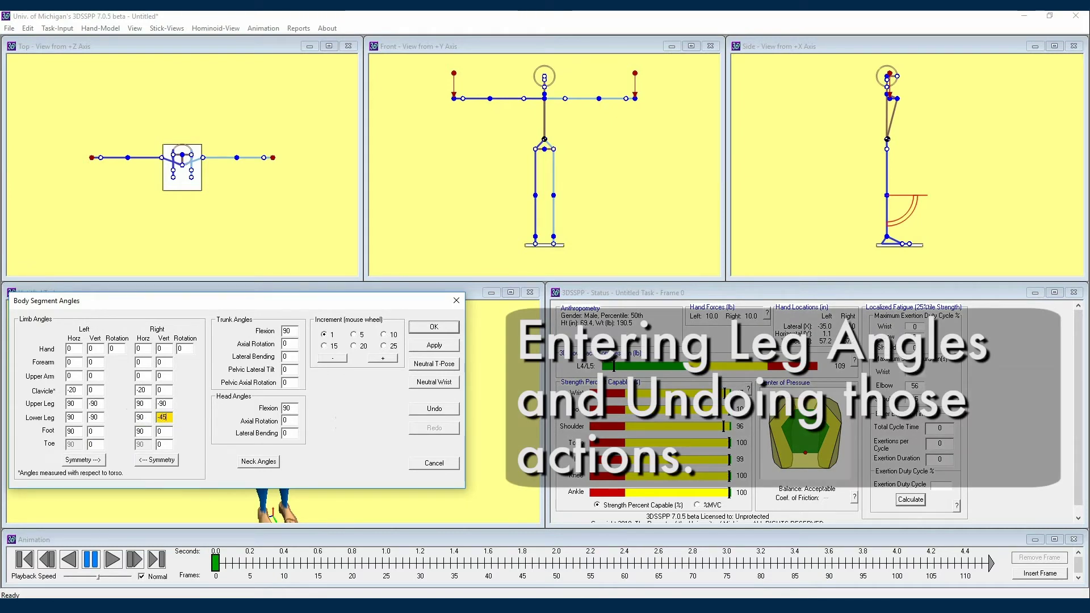
left_click(440, 351)
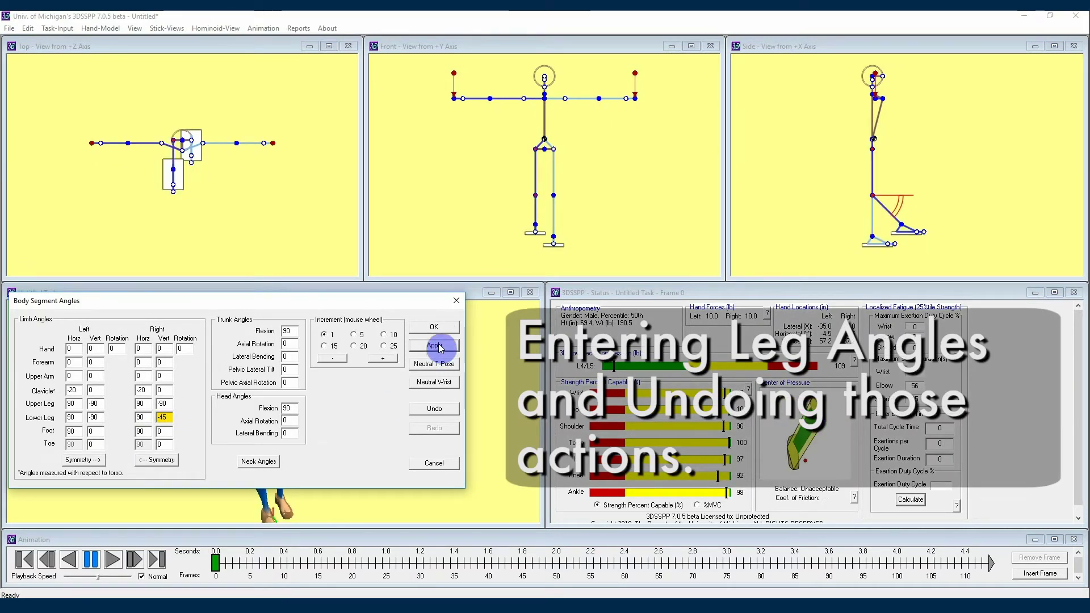
left_click(423, 410)
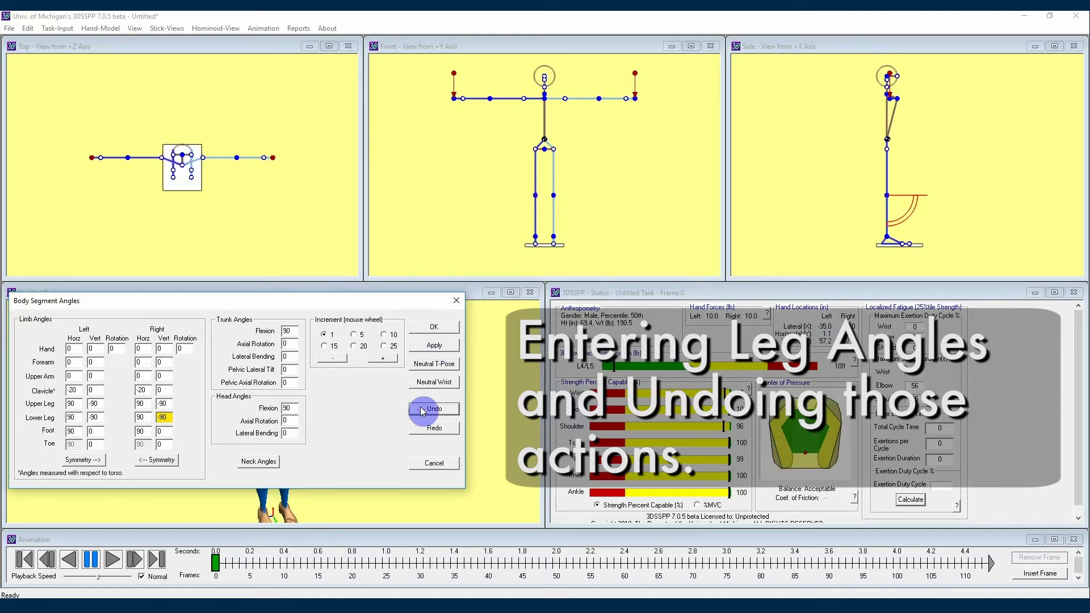
Apply -45 to the right upper leg vertical angle, then undo that change
left_click(164, 403)
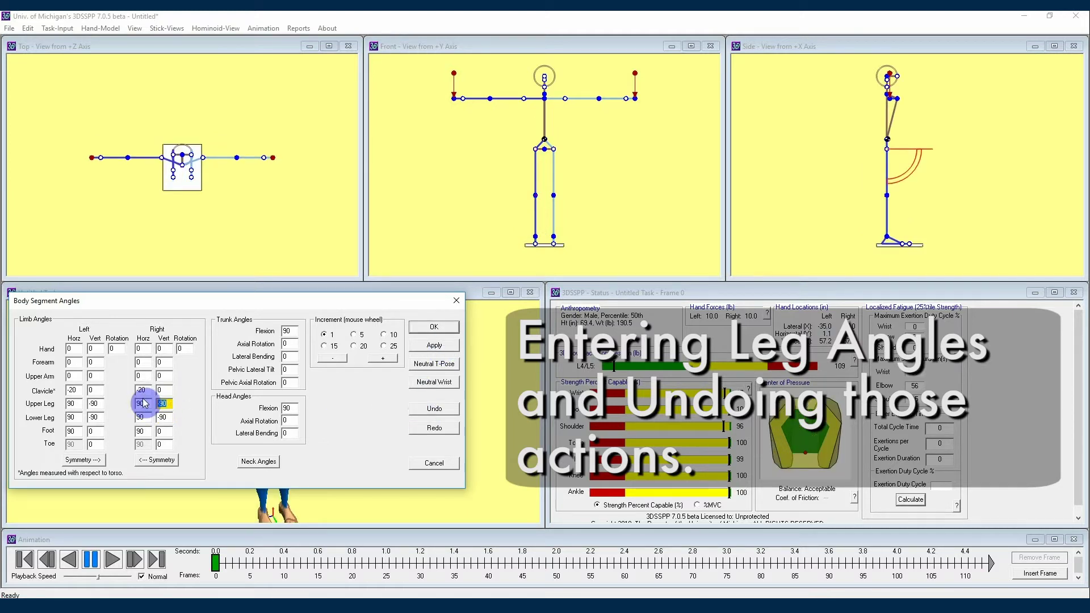
type("-45")
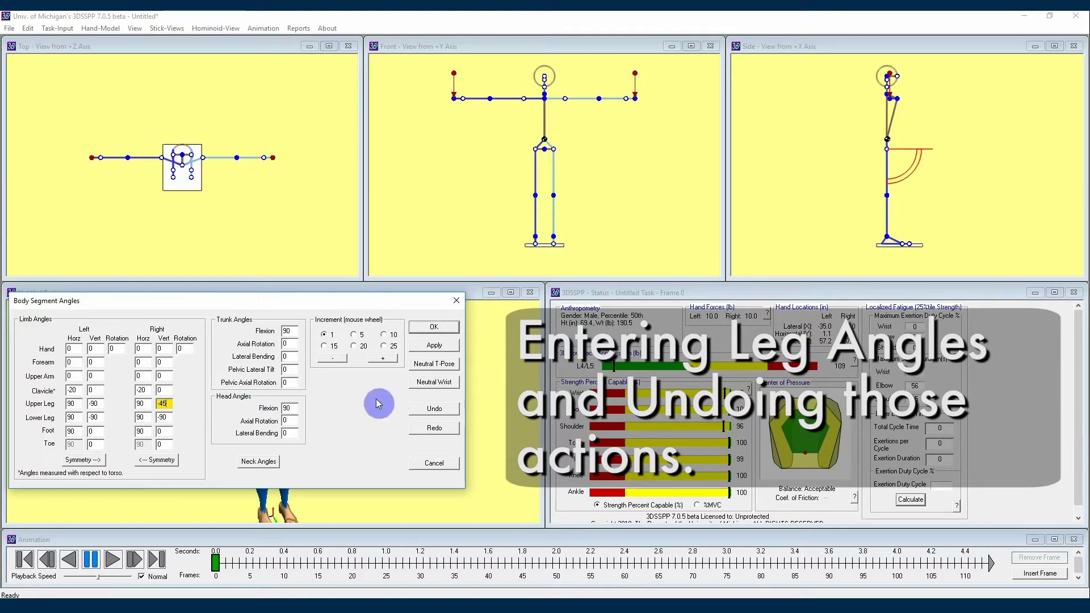
left_click(434, 345)
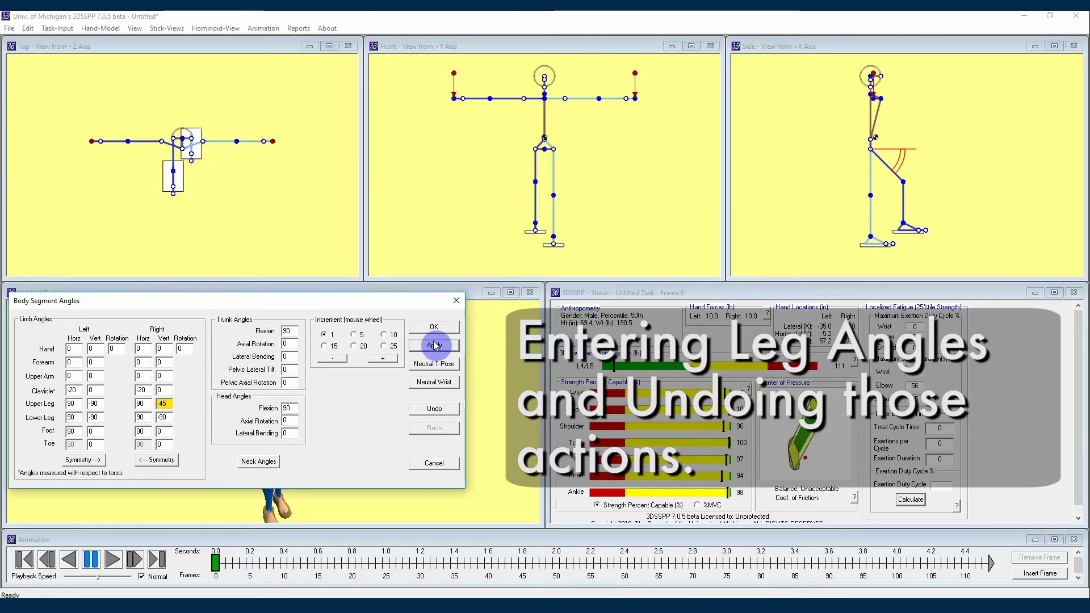
left_click(437, 410)
Set the right foot vertical angle to -45, apply it, and accept with OK
left_click(143, 432)
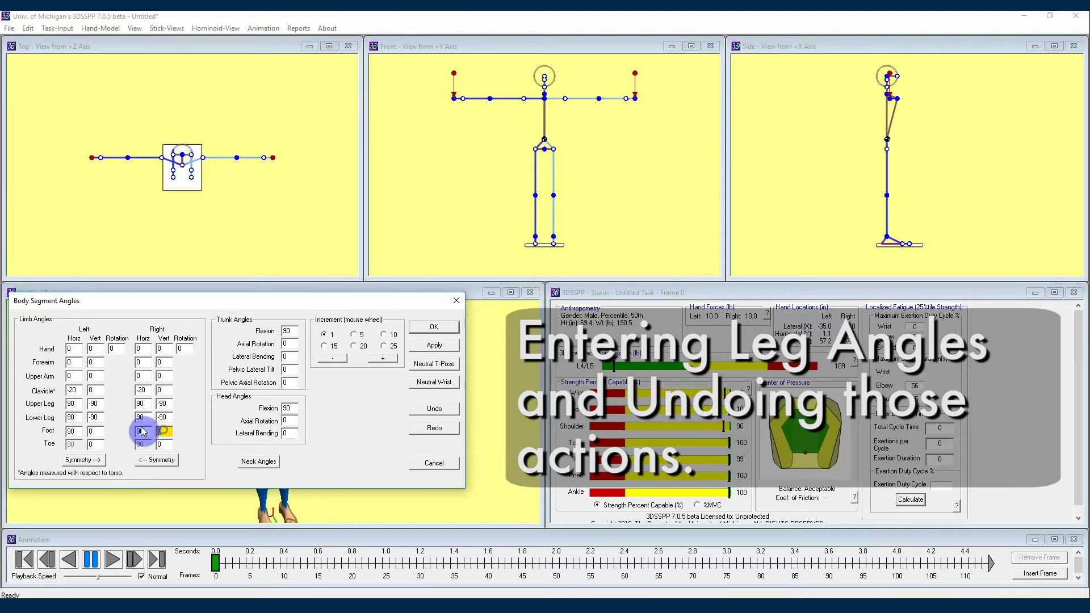
type("-45")
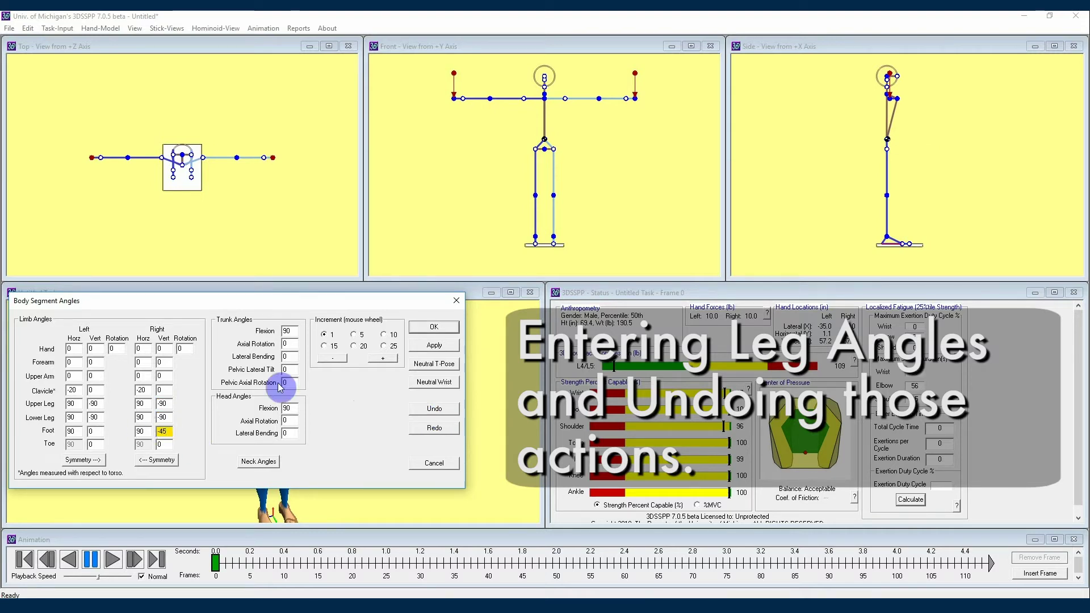
left_click(441, 347)
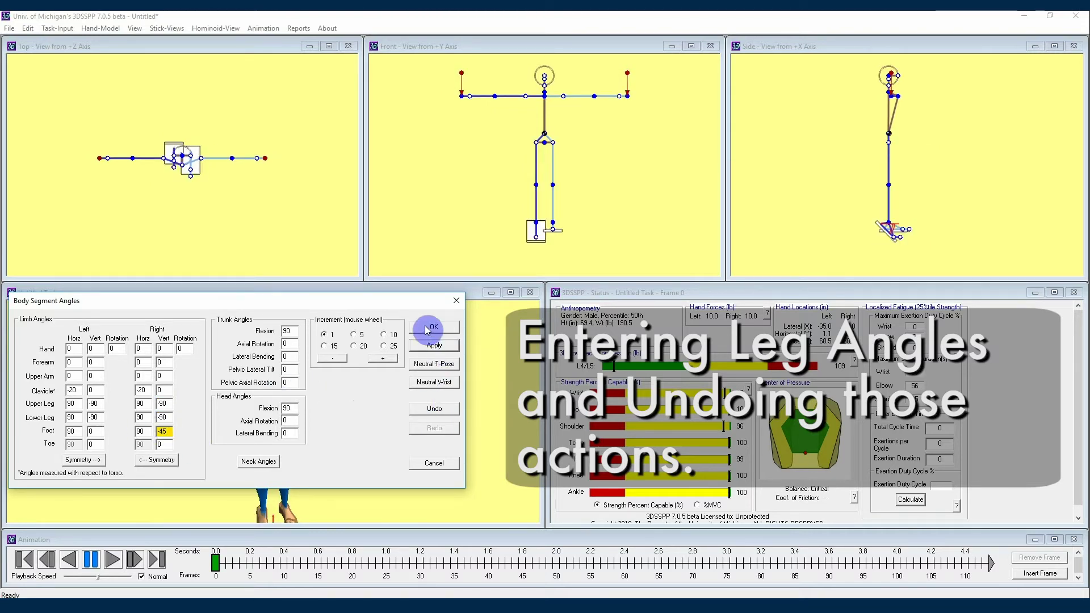
left_click(431, 328)
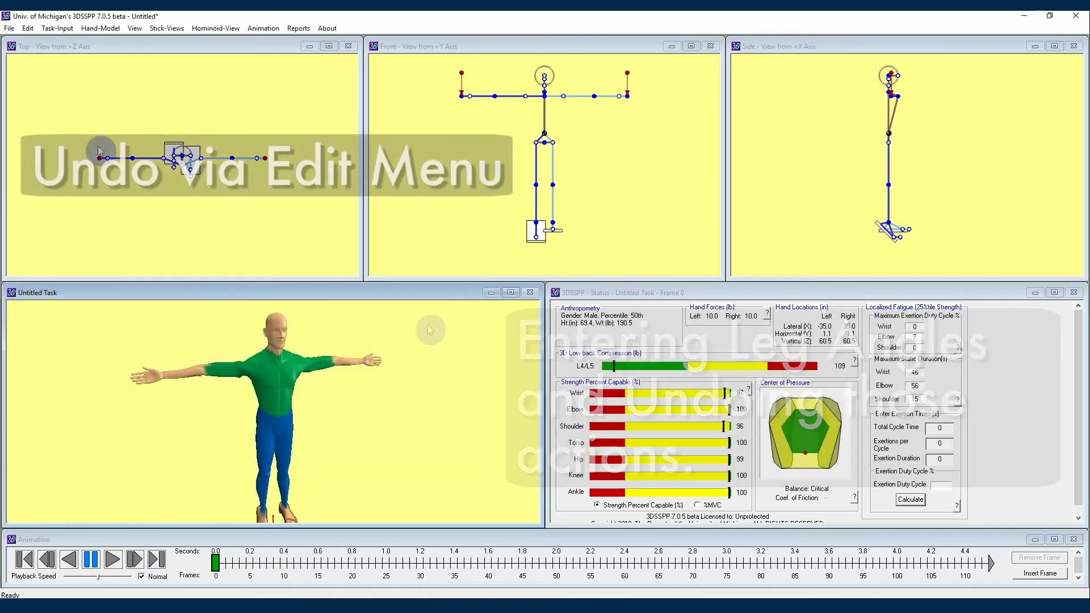
Undo the right foot change with Edit > Undo Posture Change
left_click(26, 29)
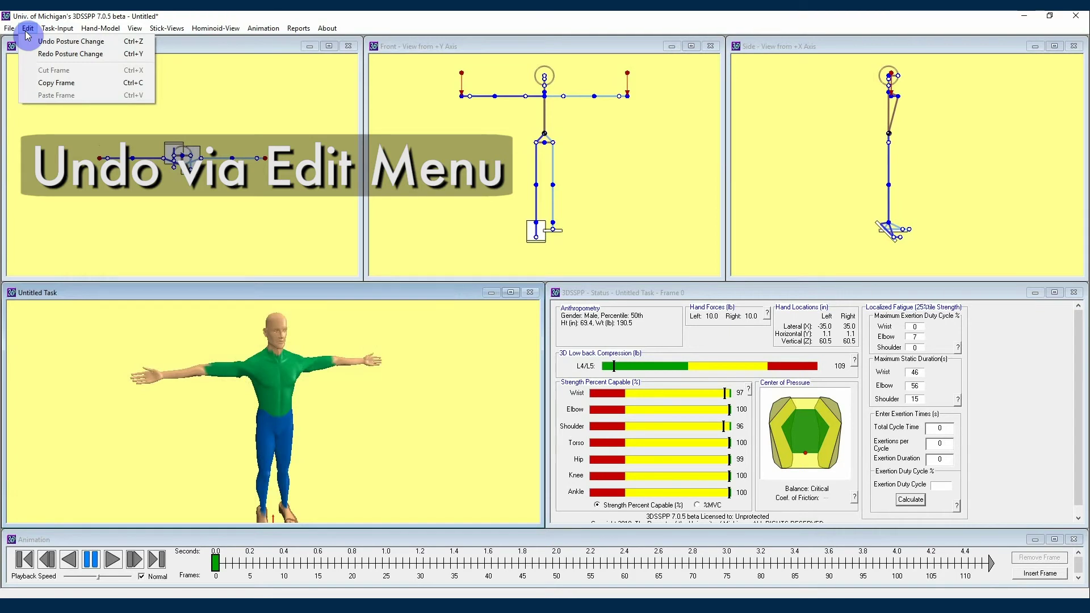
left_click(40, 41)
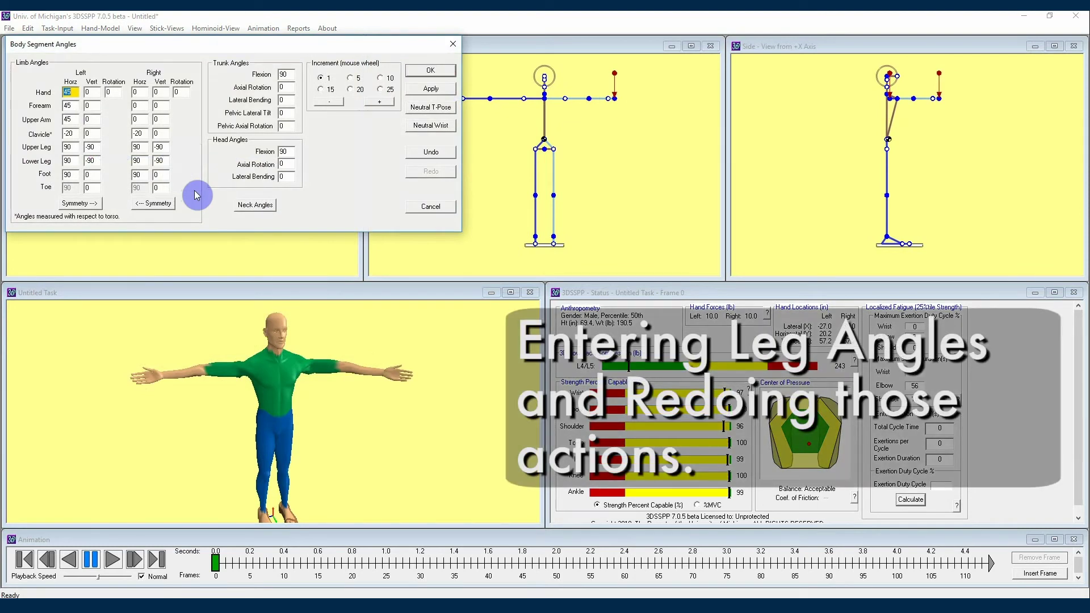
Set the right Lower Leg vertical angle to -45 and apply it to the figure
left_click(164, 161)
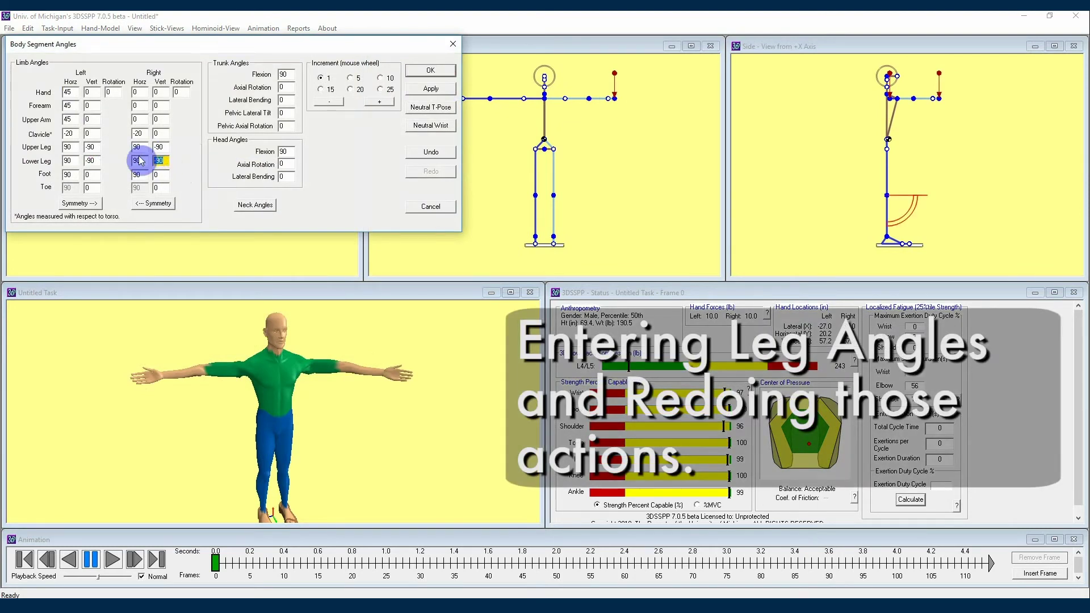
type("-45")
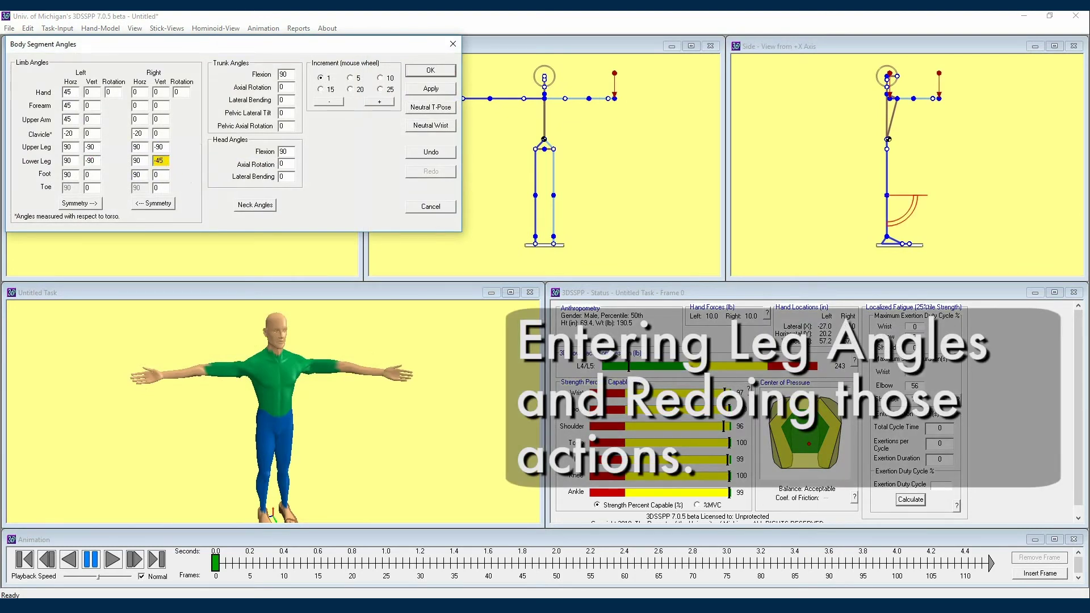
left_click(431, 89)
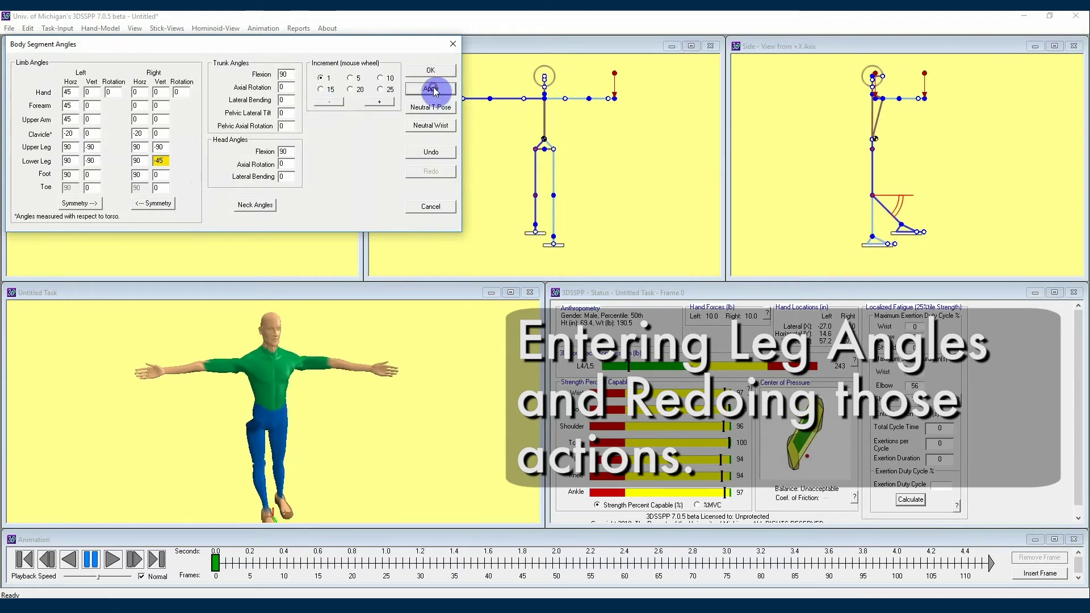
Undo and redo the right knee bend twice, then close the dialog with OK
left_click(435, 152)
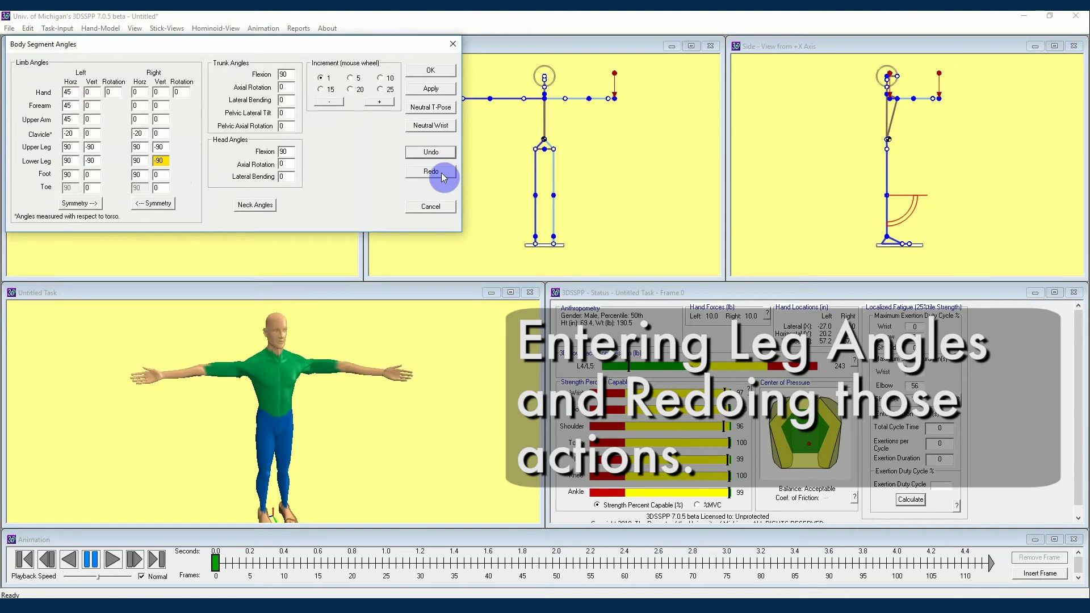
left_click(431, 172)
left_click(436, 153)
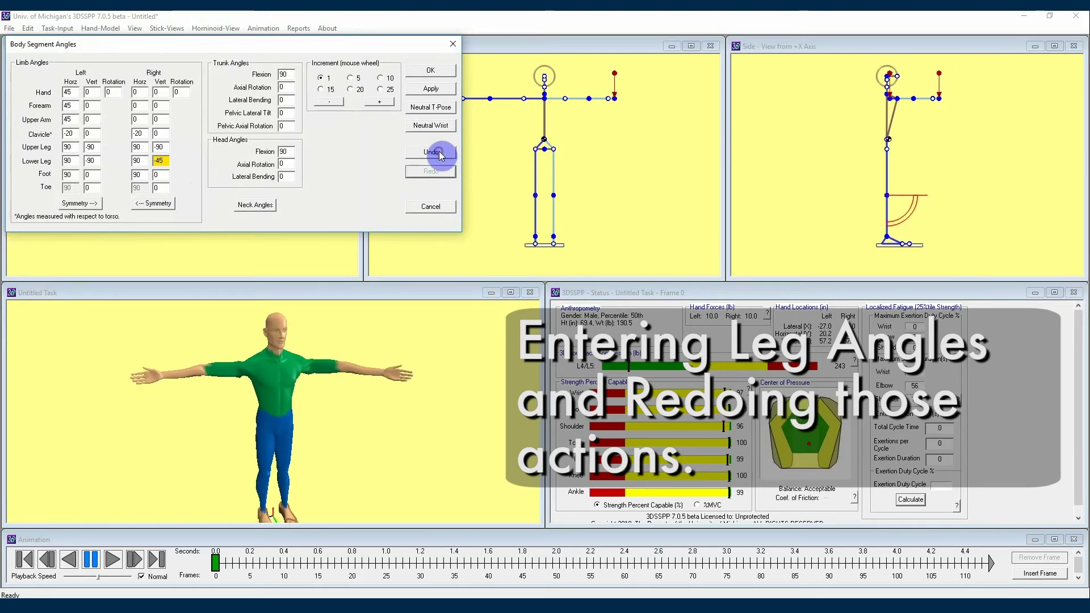
left_click(444, 173)
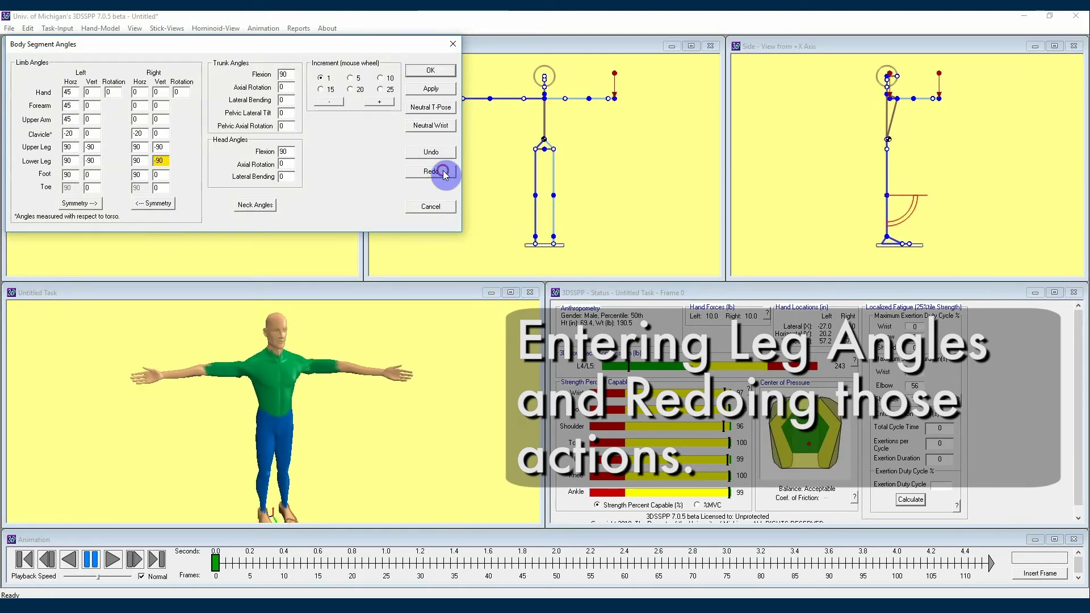
left_click(428, 71)
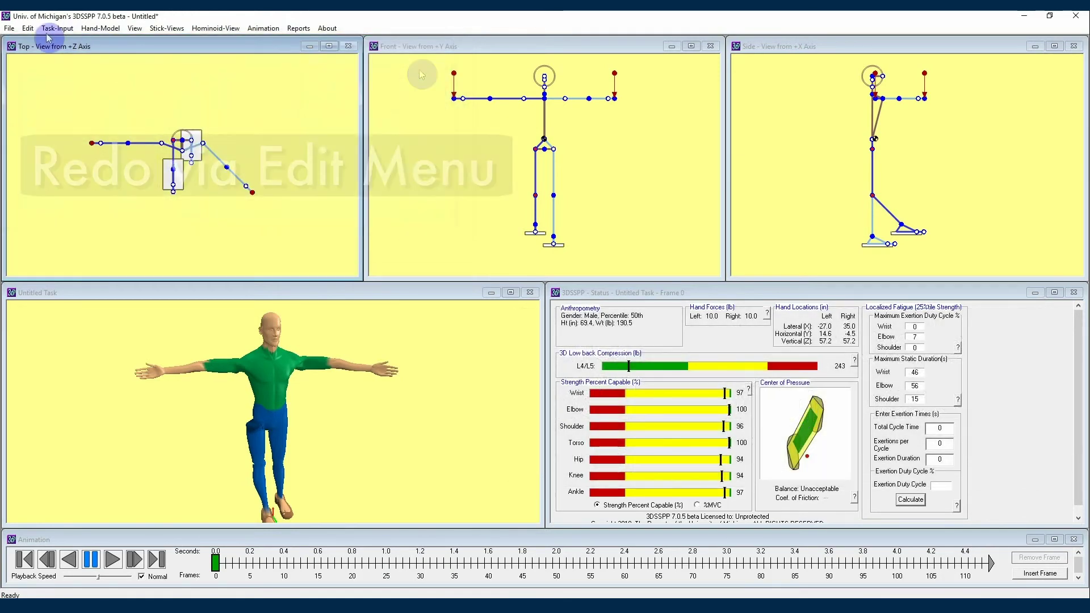
Undo twice to straighten the right knee and return the left arm to the T-pose
left_click(27, 28)
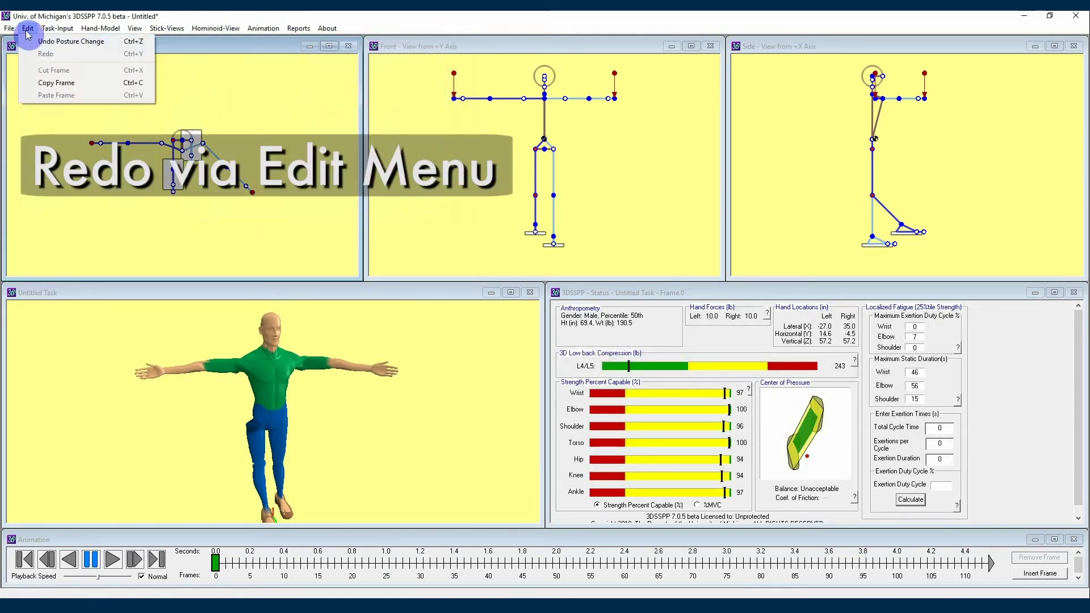
key("Escape")
left_click(28, 29)
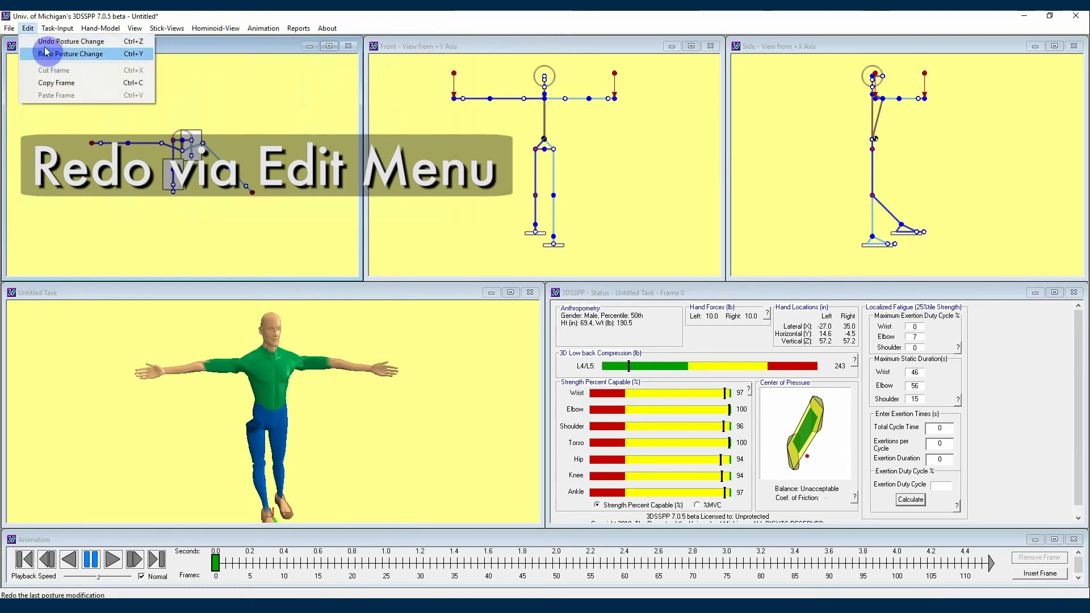
left_click(45, 52)
left_click(27, 29)
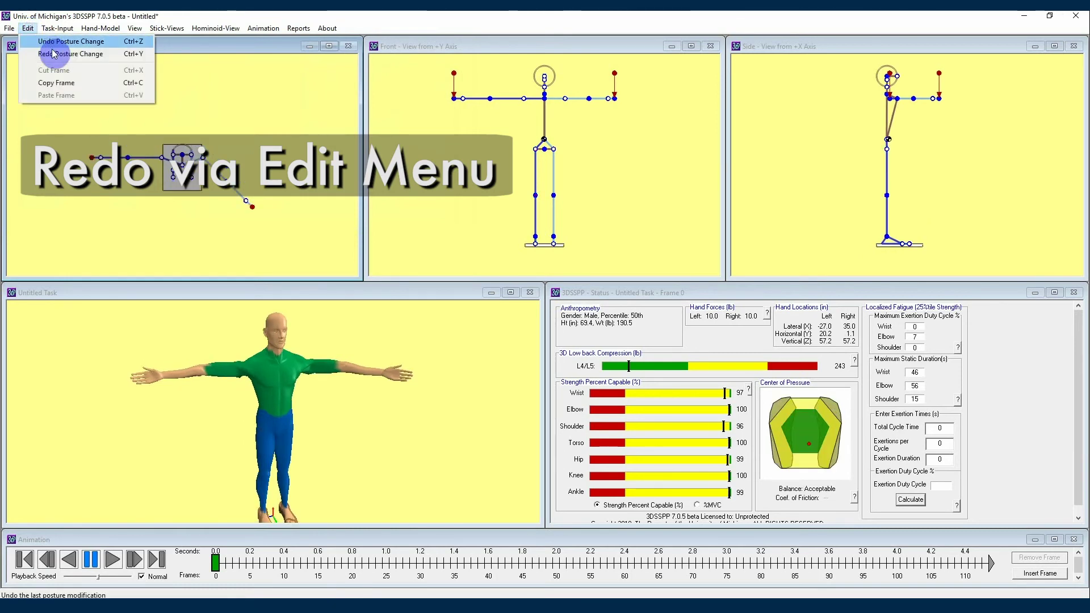
left_click(54, 54)
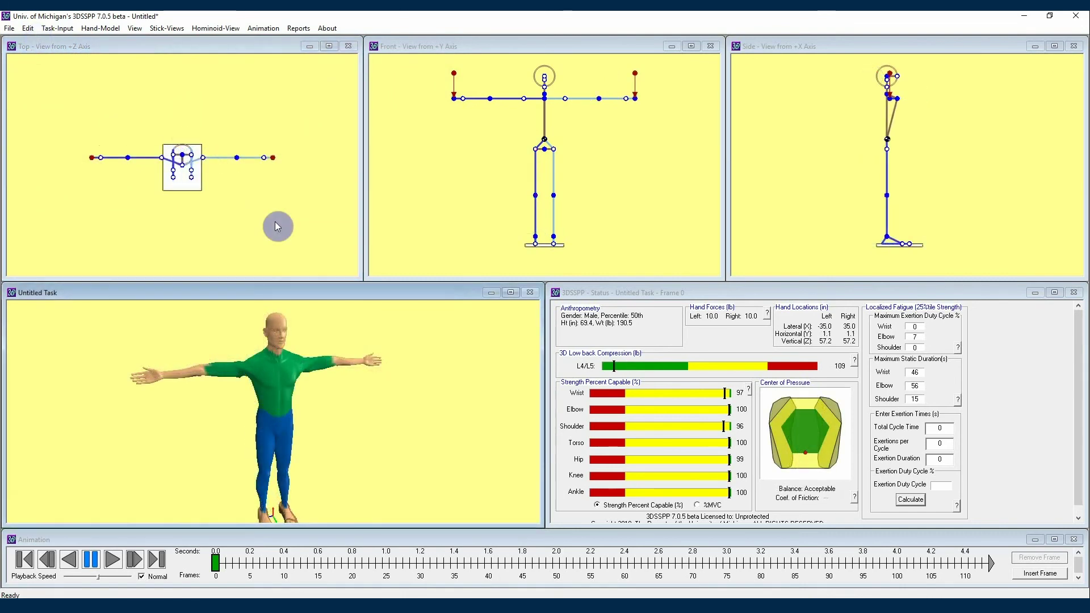